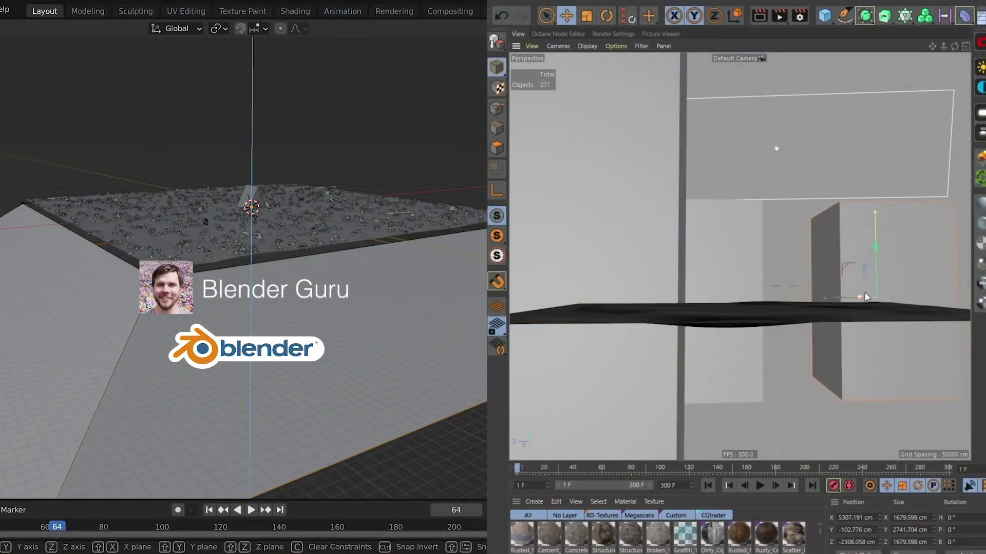
# - Orbit Blender's default cube, camera and light scene, return to object mode and move the object lower
pyautogui.moveTo(421, 380); pyautogui.dragTo(468, 384, button='middle')
pyautogui.press('Tab')
pyautogui.moveTo(871, 211); pyautogui.dragTo(839, 297)
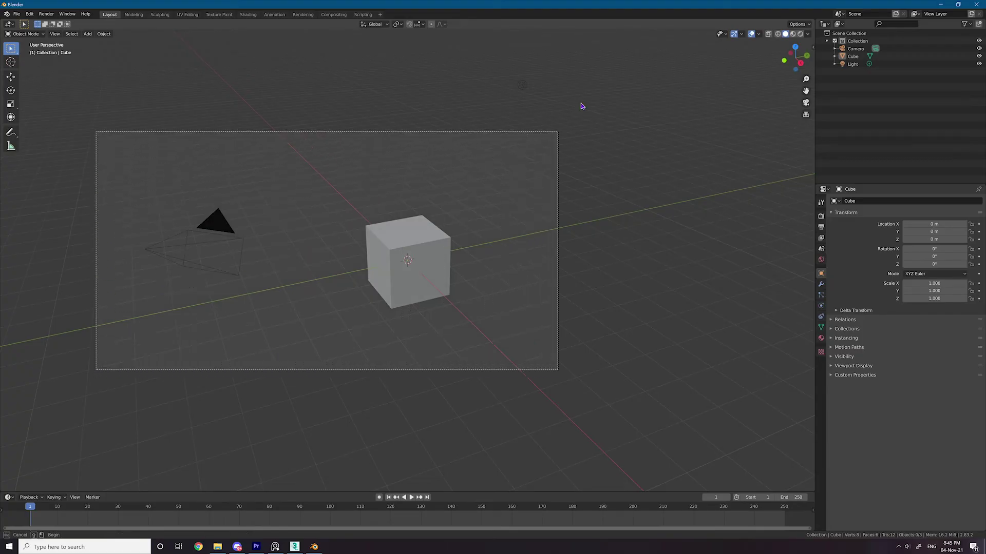
# - Box-select the default camera, cube and light for deletion
pyautogui.moveTo(582, 106); pyautogui.dragTo(578, 77)
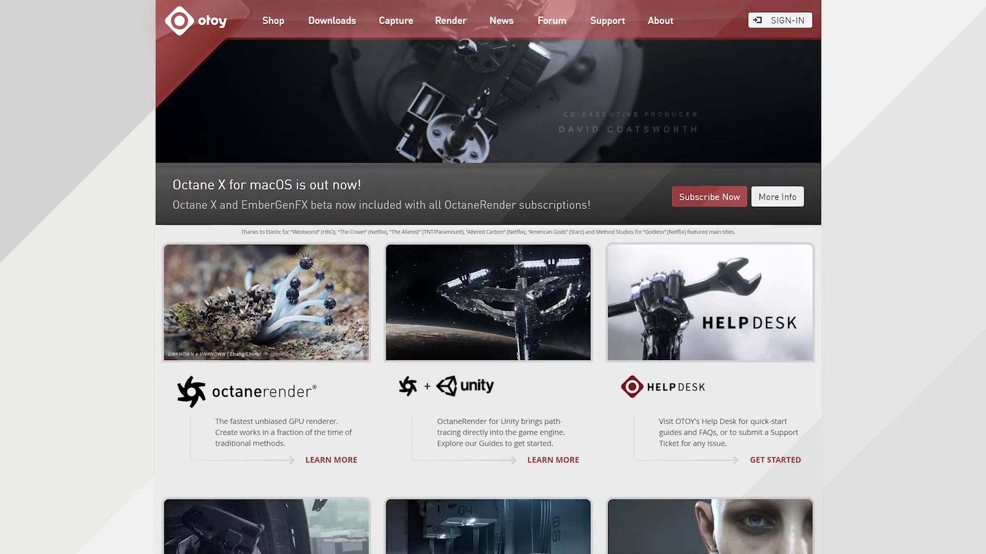
pyautogui.scroll(-3, 488, 278)
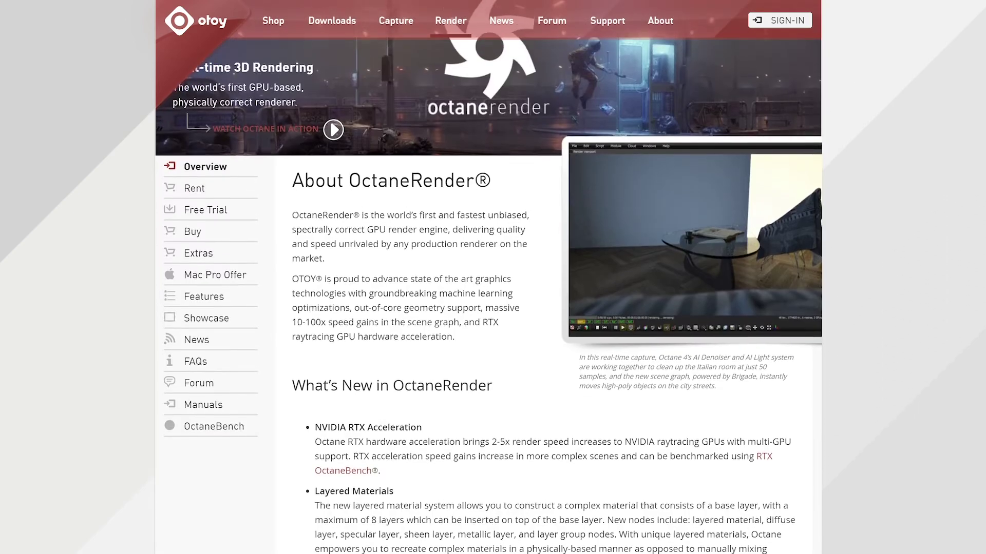
# - Browse the OctaneRender site, then search Google Images for 'squid game red light green light'
pyautogui.scroll(2, 488, 277)
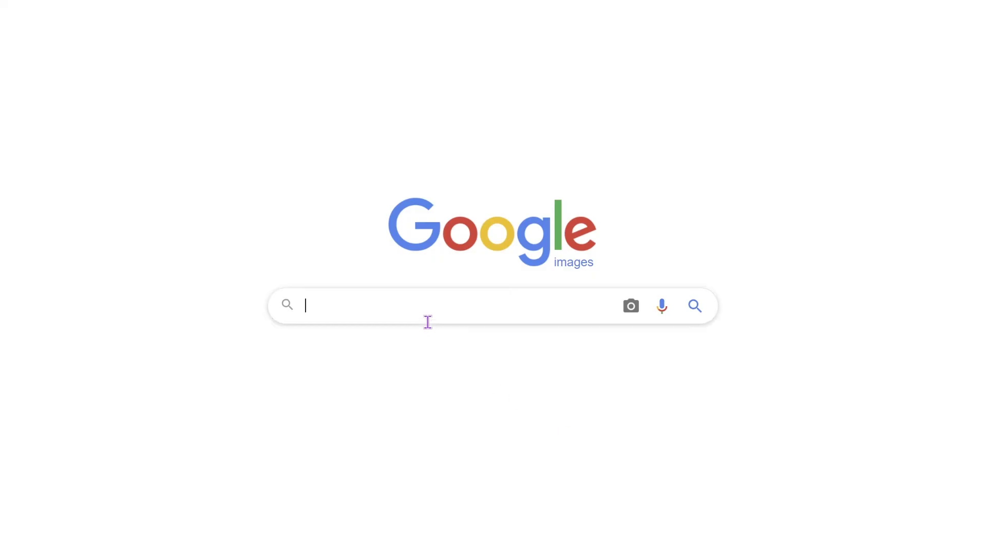
pyautogui.write('e red light green light')
pyautogui.press('Return')
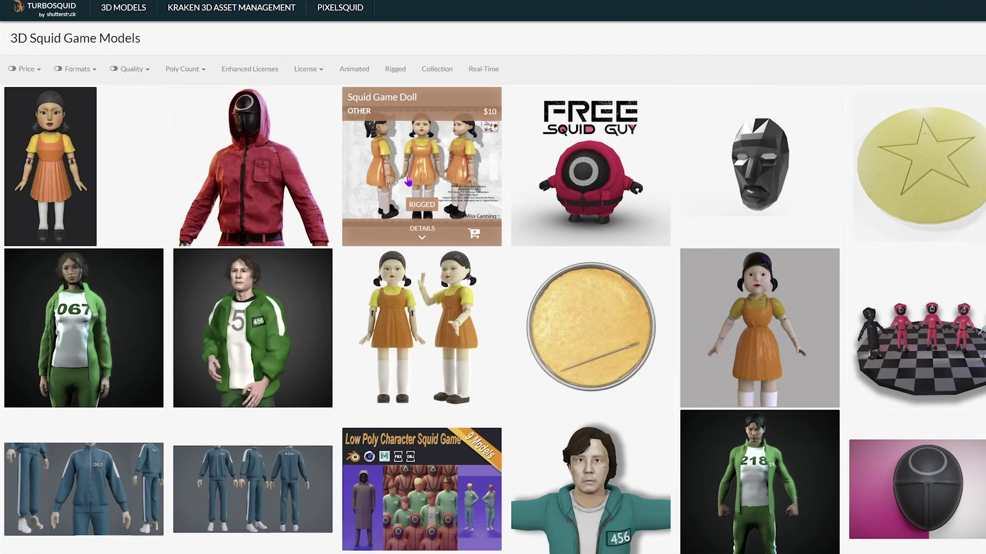
# - View the Squid Game Doll model page, then a Squid Game soldier model page
pyautogui.click(408, 181)
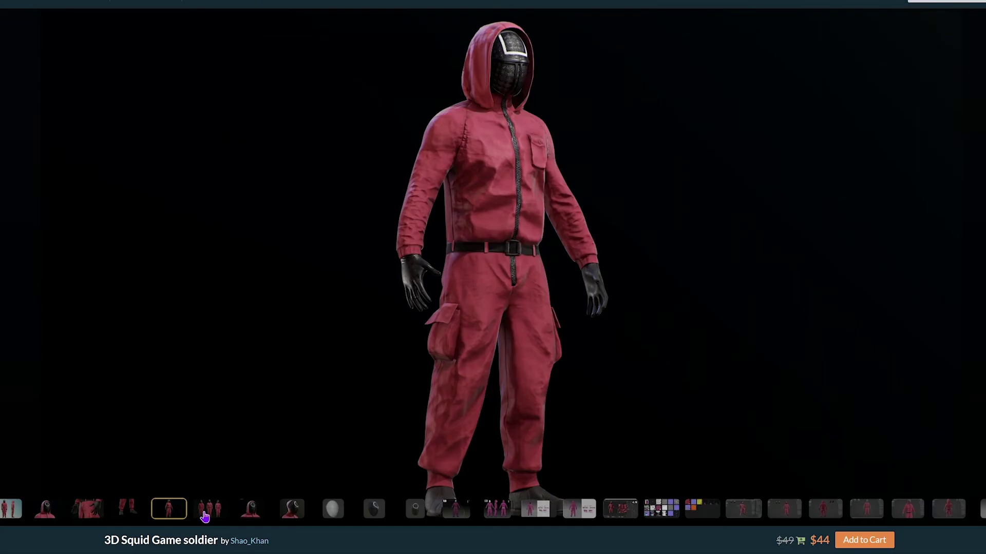
pyautogui.click(210, 509)
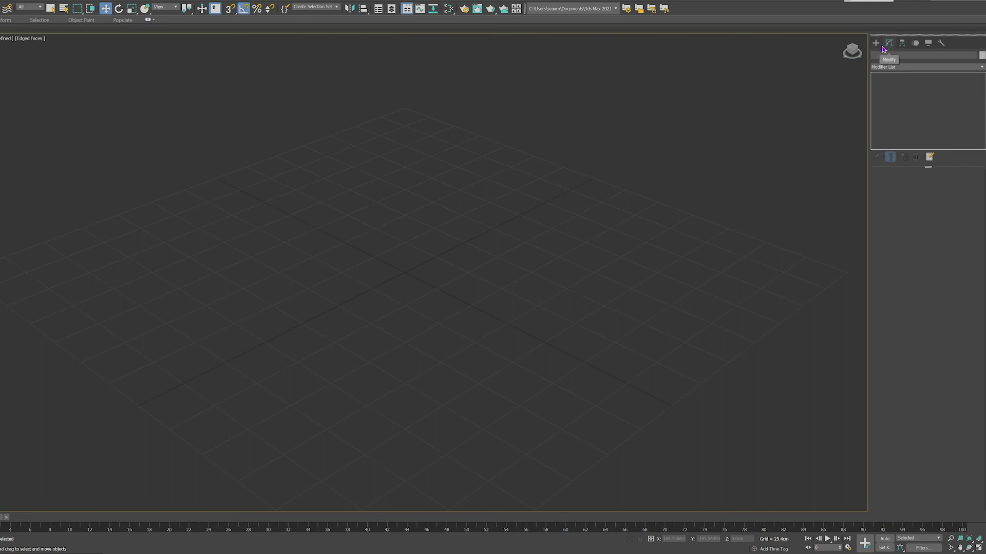
# - Create a grey plane with width 13000 and length 130
pyautogui.click(876, 43)
pyautogui.click(942, 127)
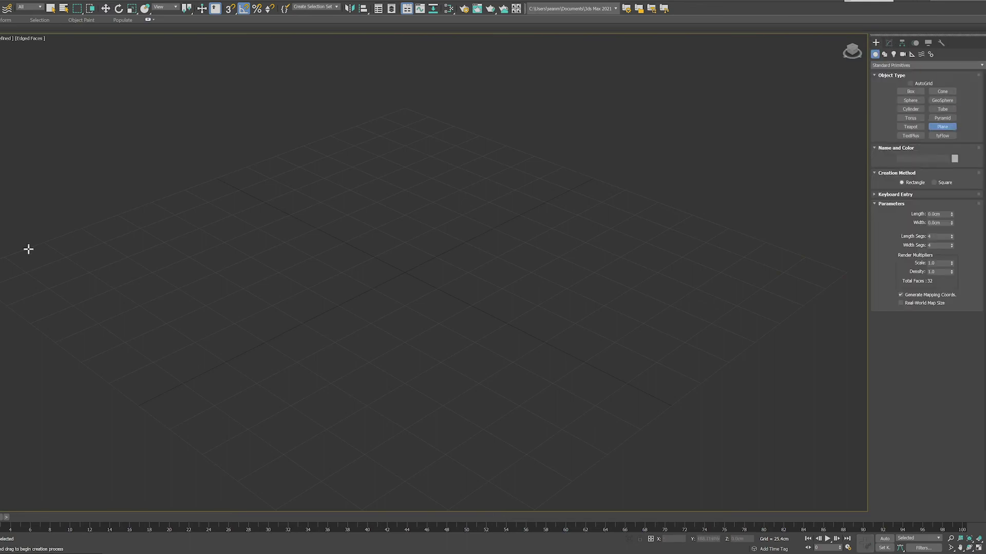
pyautogui.moveTo(13, 258); pyautogui.dragTo(846, 276)
pyautogui.click(954, 159)
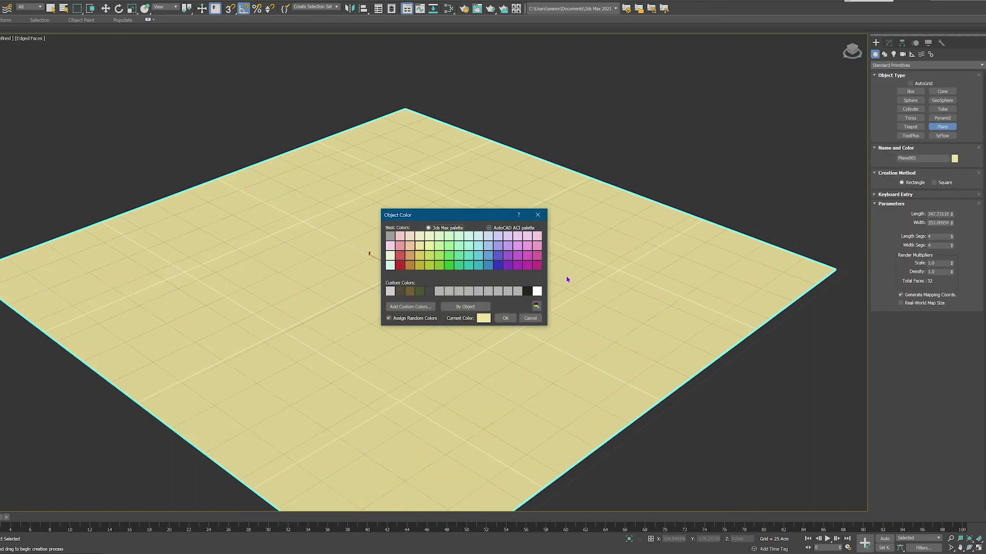
pyautogui.click(505, 319)
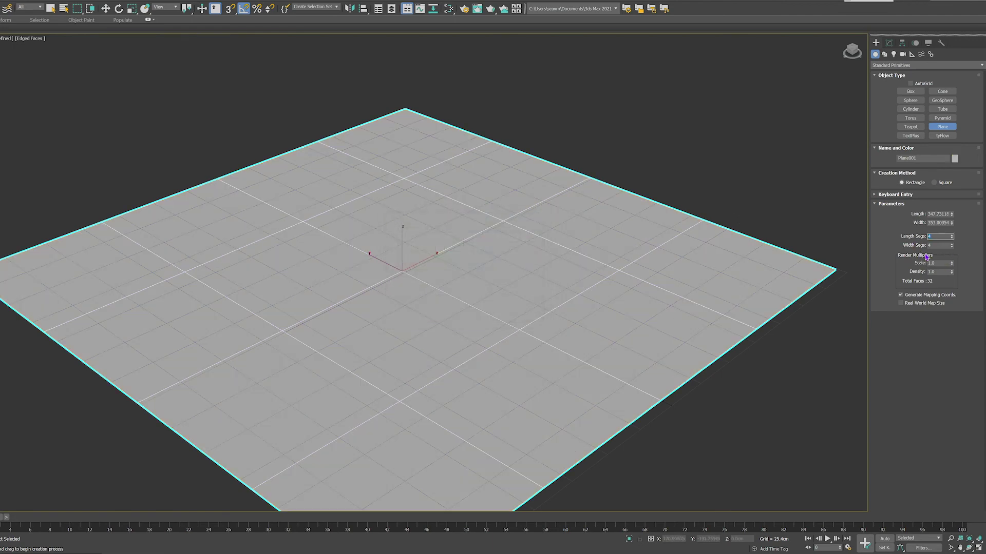
pyautogui.doubleClick(947, 222)
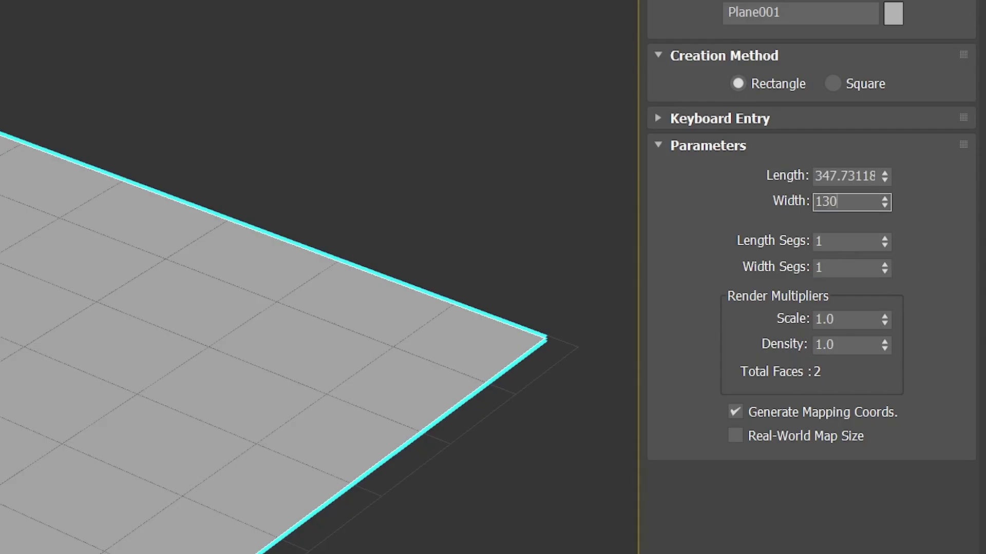
pyautogui.write('13000')
pyautogui.doubleClick(845, 176)
pyautogui.write('130')
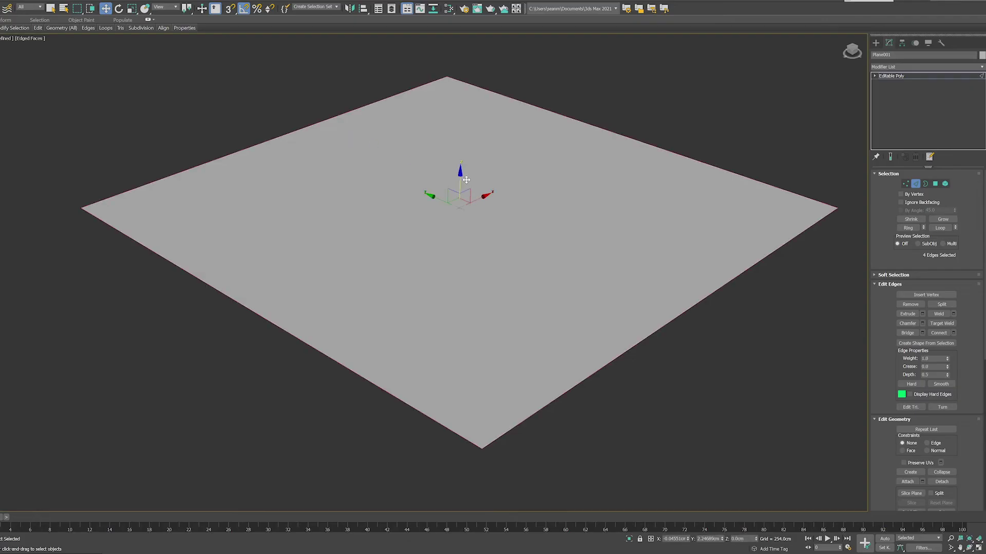
# - Extrude the plane's border edges up into walls 2100 high
pyautogui.keyDown('shift'); pyautogui.moveTo(462, 172); pyautogui.dragTo(469, 66); pyautogui.keyUp('shift')
pyautogui.write('2100')
pyautogui.press('Return')
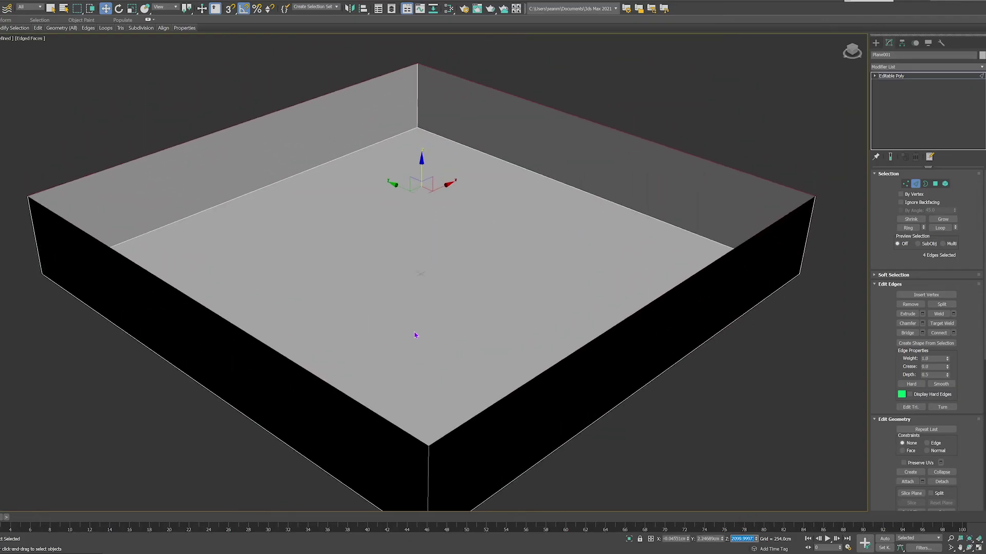
# - Select the four wall polygons and detach them as a separate object
pyautogui.rightClick(391, 260)
pyautogui.click(504, 355)
pyautogui.rightClick(396, 248)
pyautogui.click(352, 218)
pyautogui.click(405, 111)
pyautogui.keyDown('shift'); pyautogui.click(446, 113); pyautogui.keyUp('shift')
pyautogui.click(941, 437)
pyautogui.click(491, 280)
pyautogui.rightClick(411, 262)
pyautogui.click(383, 236)
# - Rename the remaining plane to Floor
pyautogui.click(909, 57)
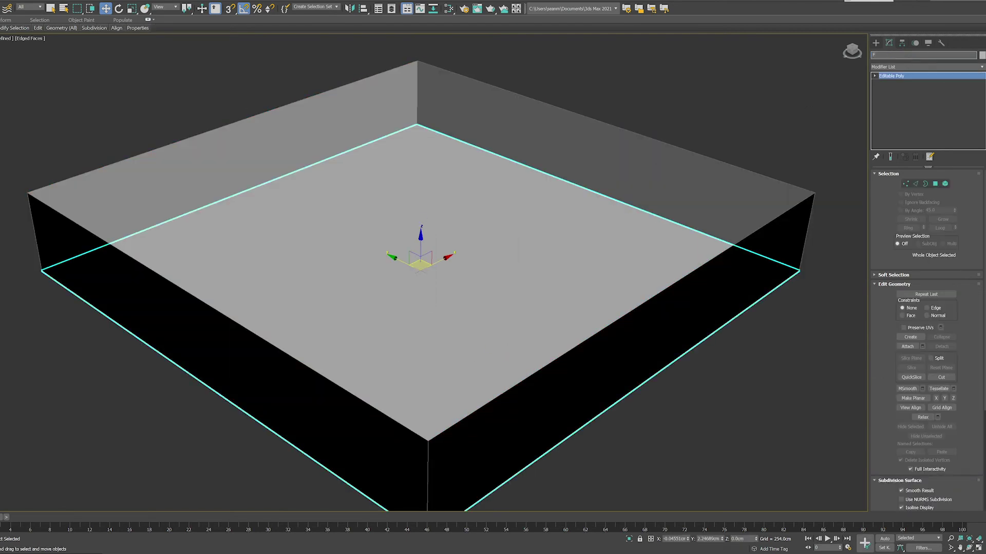
pyautogui.click(595, 128)
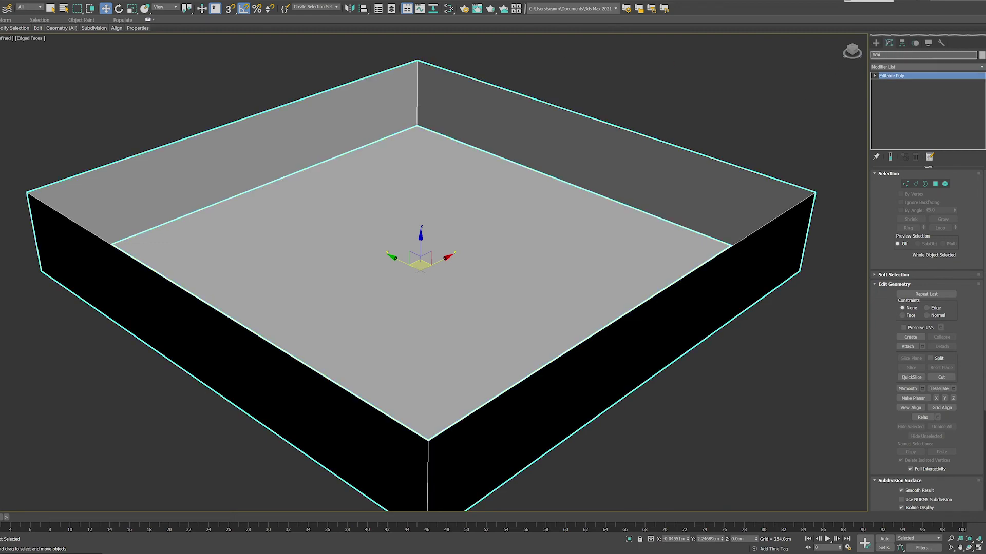
pyautogui.click(712, 113)
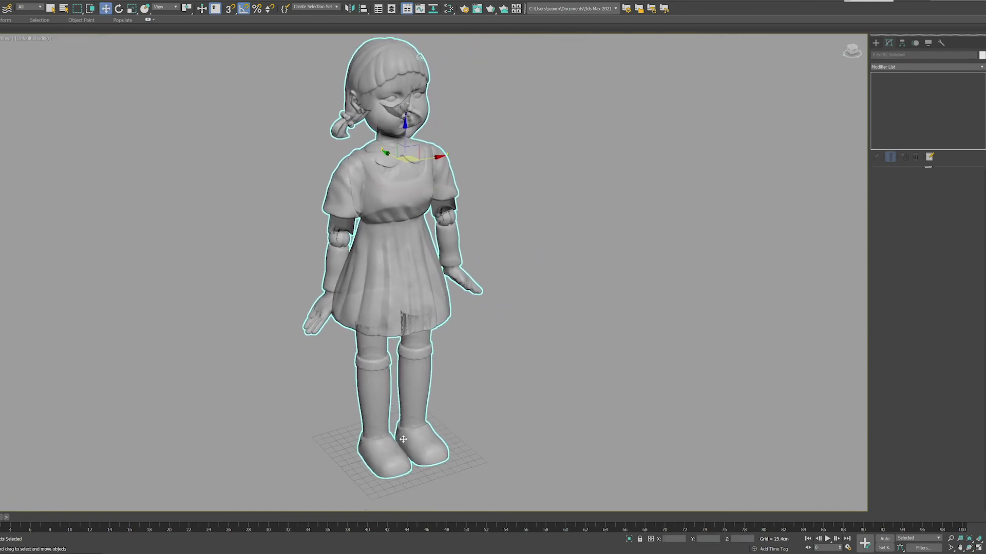
# - Add an Octane Glossy material in the Slate editor and set the box height to about 384 cm
pyautogui.press('m')
pyautogui.rightClick(688, 251)
pyautogui.moveTo(719, 256)
pyautogui.moveTo(817, 273)
pyautogui.click(872, 297)
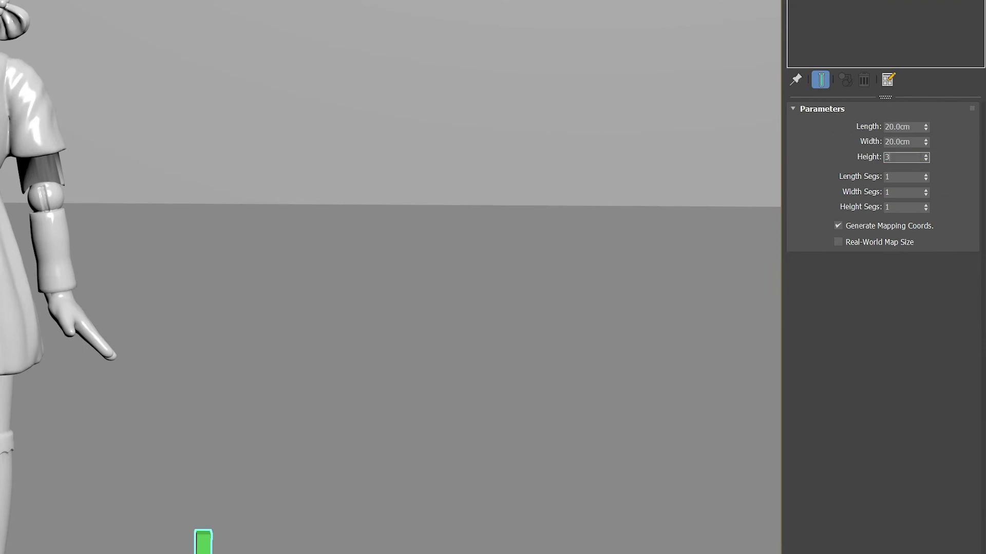
pyautogui.press('Return')
pyautogui.moveTo(926, 157); pyautogui.dragTo(926, 156)
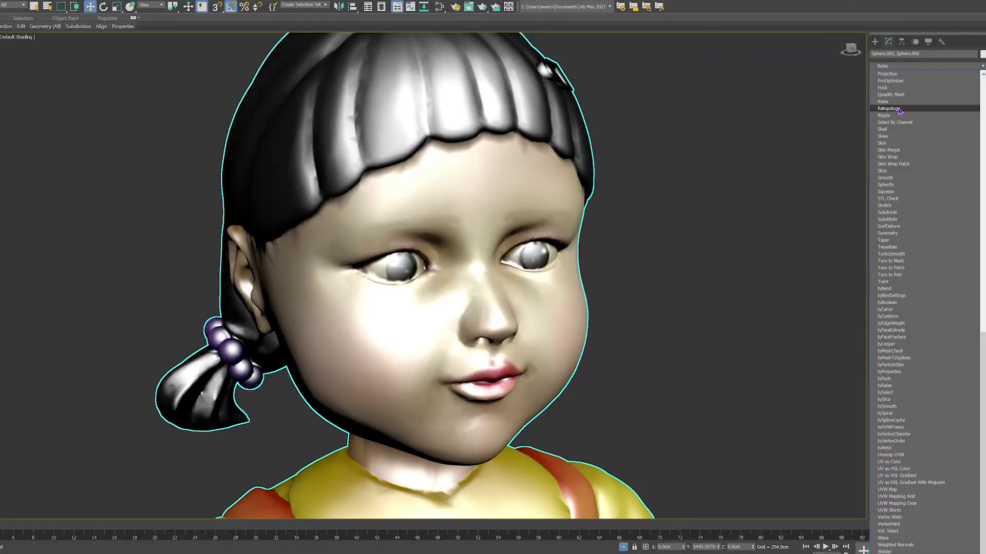
# - Apply a Retopology modifier to the doll head and show wireframe edges over the shaded model
pyautogui.click(896, 109)
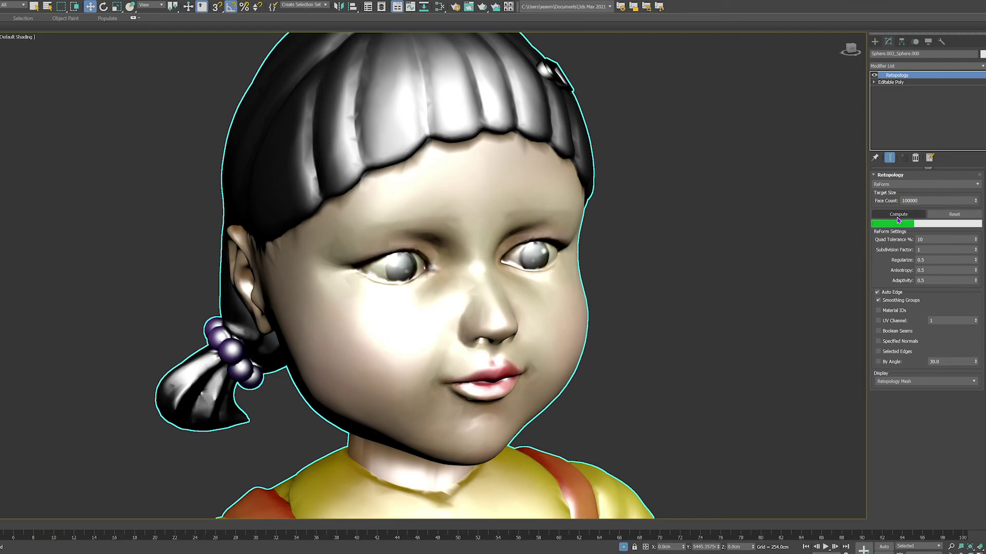
pyautogui.press('F4')
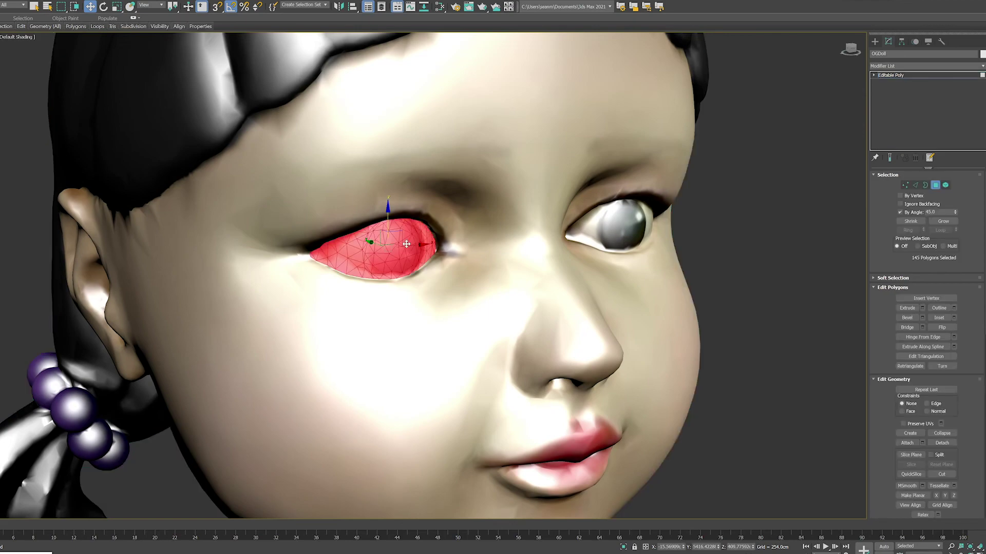
# - Select the right eyeball and frame its pupil in the view
pyautogui.hotkey('ctrl', 'a')
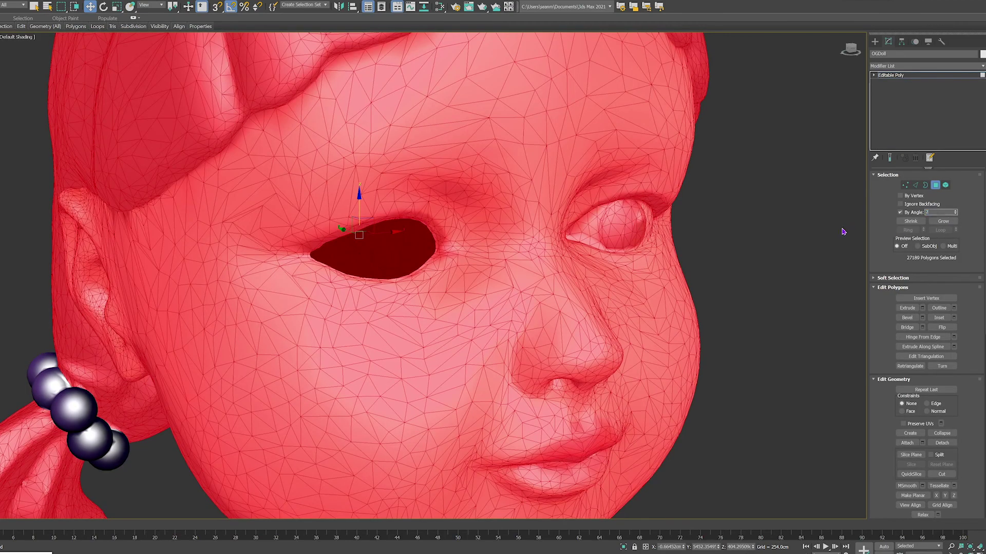
pyautogui.click(610, 224)
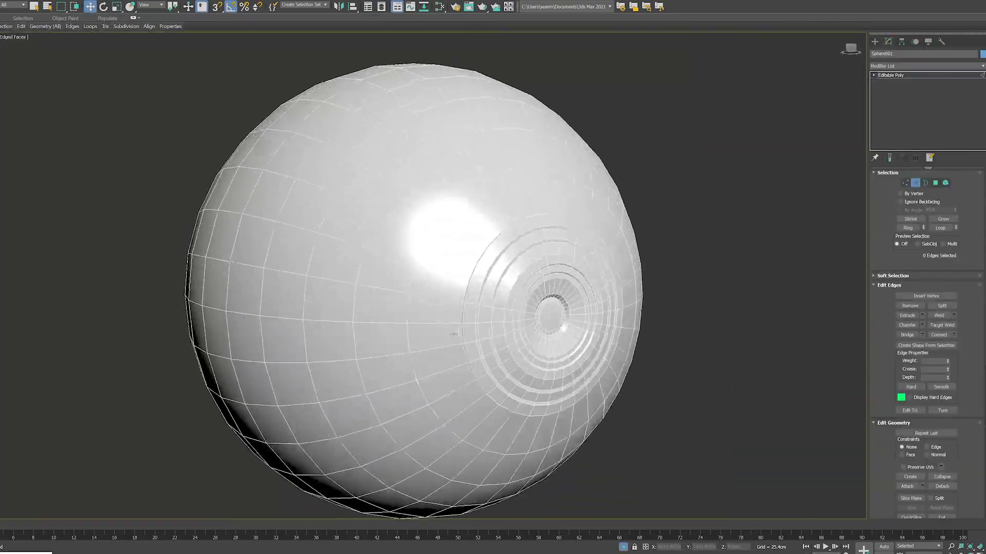
pyautogui.moveTo(455, 334); pyautogui.dragTo(363, 334, button='middle')
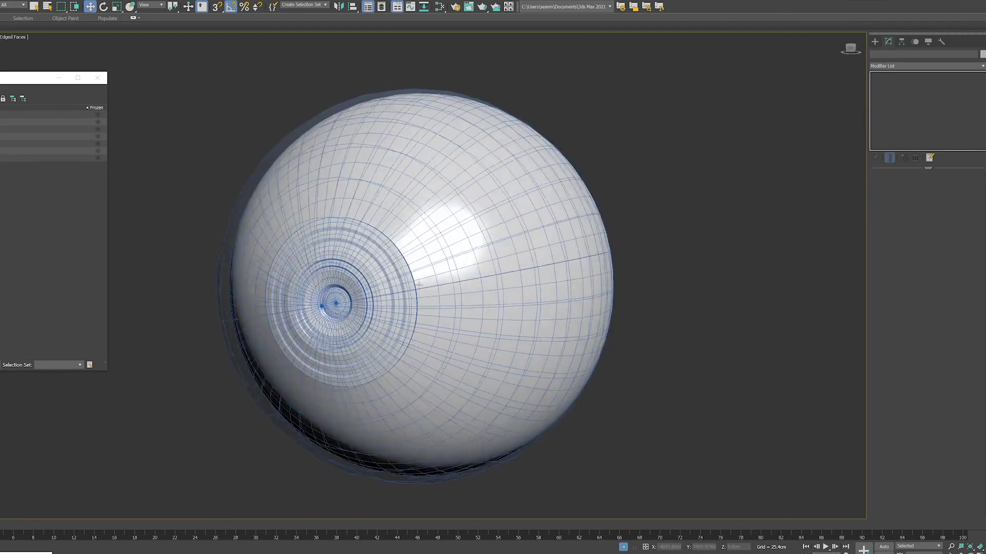
pyautogui.keyDown('alt'); pyautogui.moveTo(418, 284); pyautogui.dragTo(426, 276, button='middle'); pyautogui.keyUp('alt')
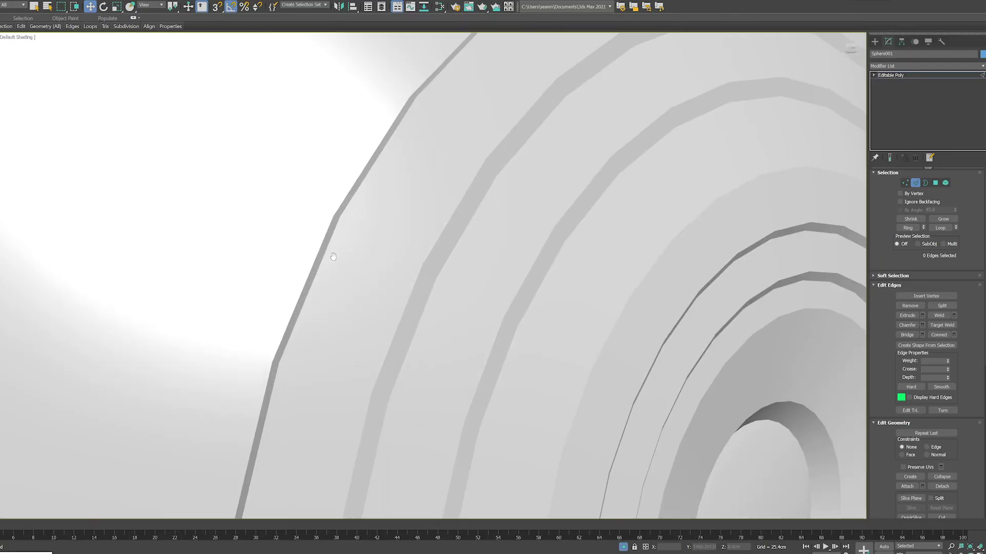
pyautogui.scroll(-12, 329, 262)
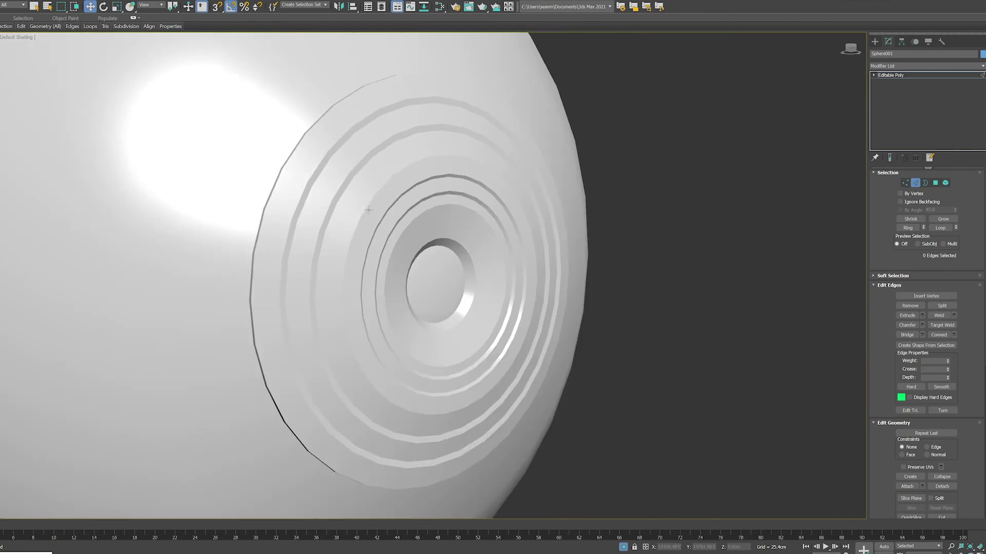
pyautogui.moveTo(368, 210); pyautogui.dragTo(372, 265, button='middle')
# - Apply MeshSmooth to the eyeball with Separate by Smoothing Groups enabled
pyautogui.click(891, 66)
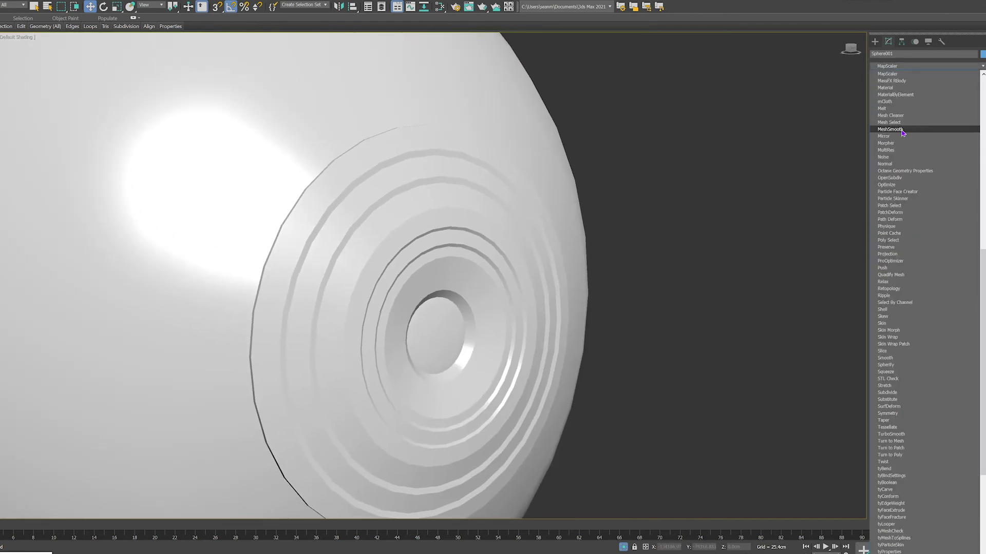
pyautogui.click(891, 129)
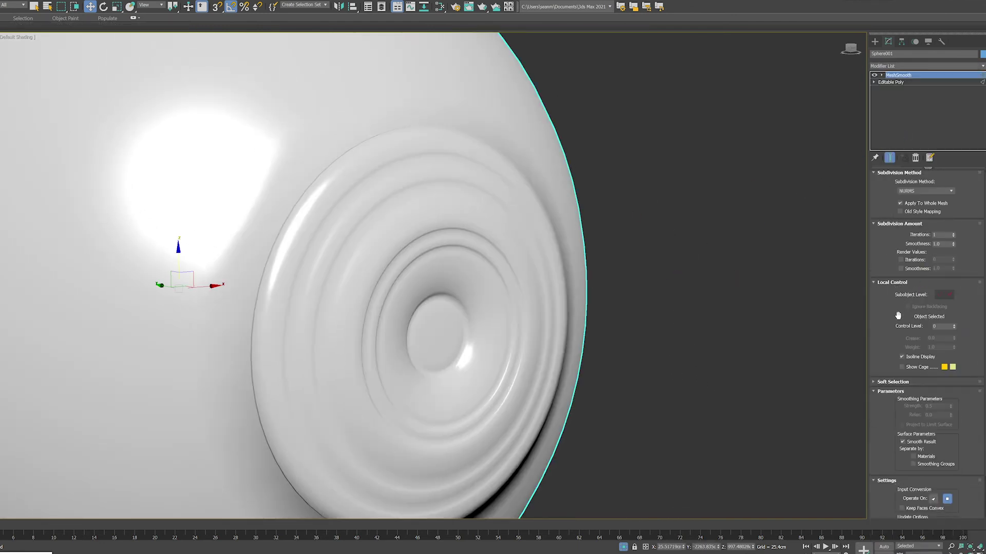
pyautogui.moveTo(890, 362); pyautogui.dragTo(891, 251)
pyautogui.click(914, 415)
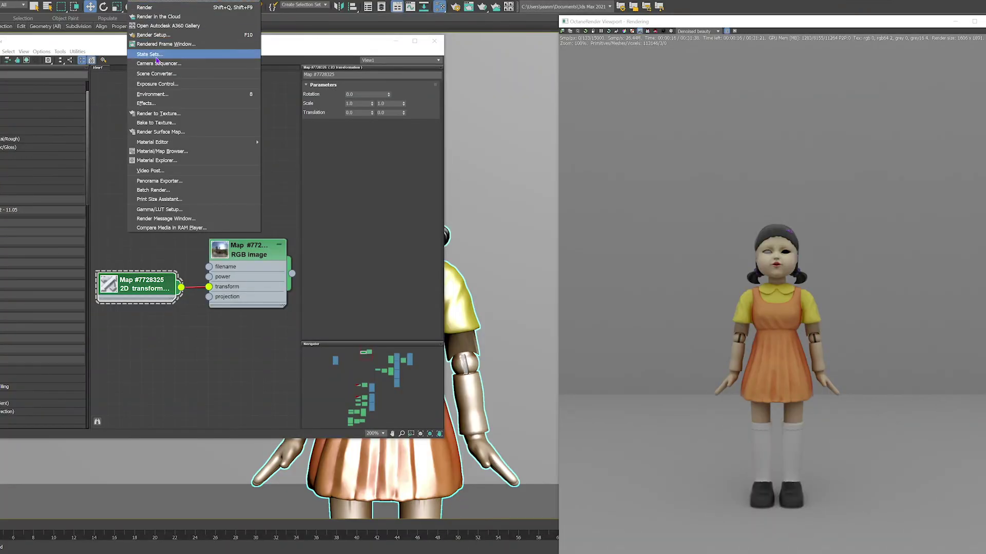
# - Offset the environment HDRI's Translation U to 0.7 in the Environment settings
pyautogui.click(152, 94)
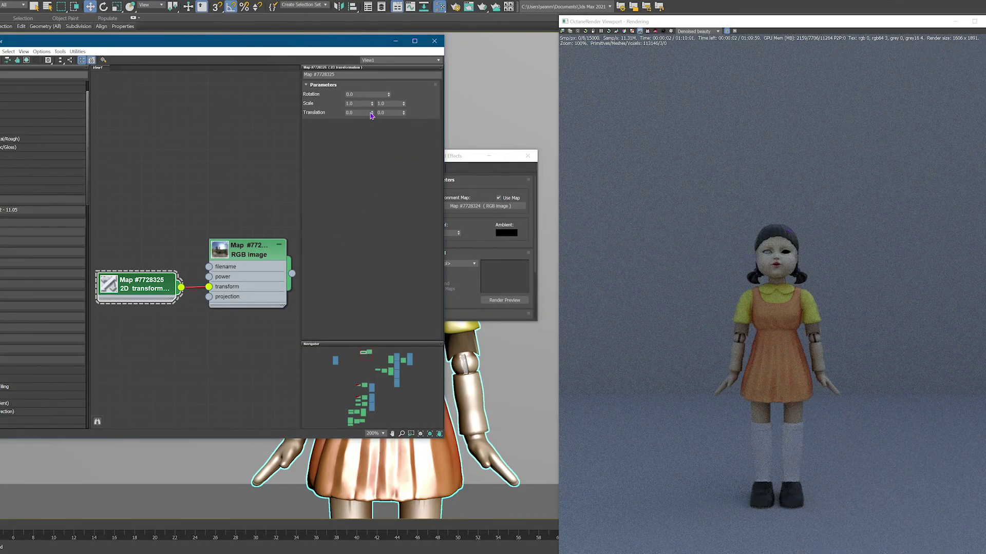
pyautogui.moveTo(374, 112); pyautogui.dragTo(382, 93)
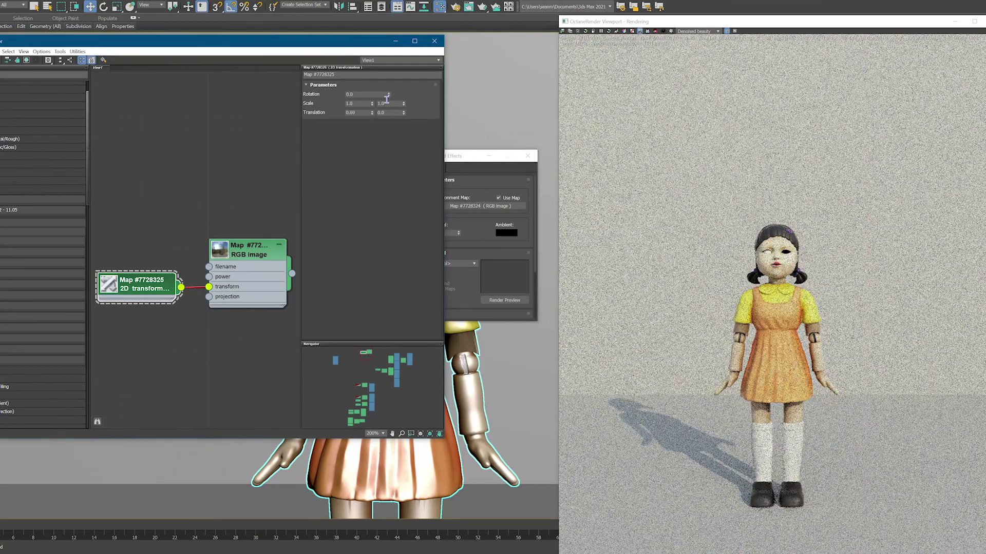
pyautogui.write('0.7')
pyautogui.press('Return')
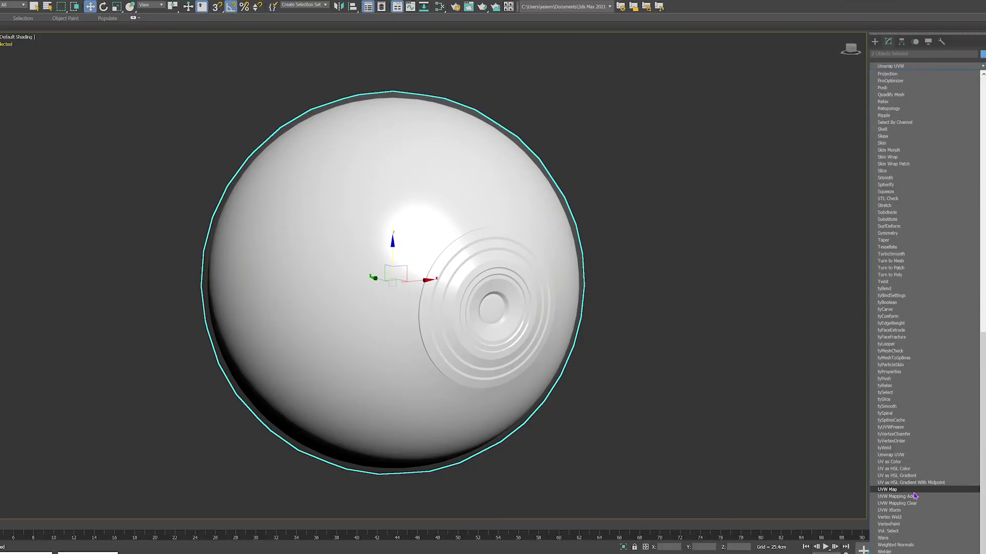
# - Add UVW Map to the eyeball, grey the gradient's right end, and set rounded edges to Accurate
pyautogui.click(914, 491)
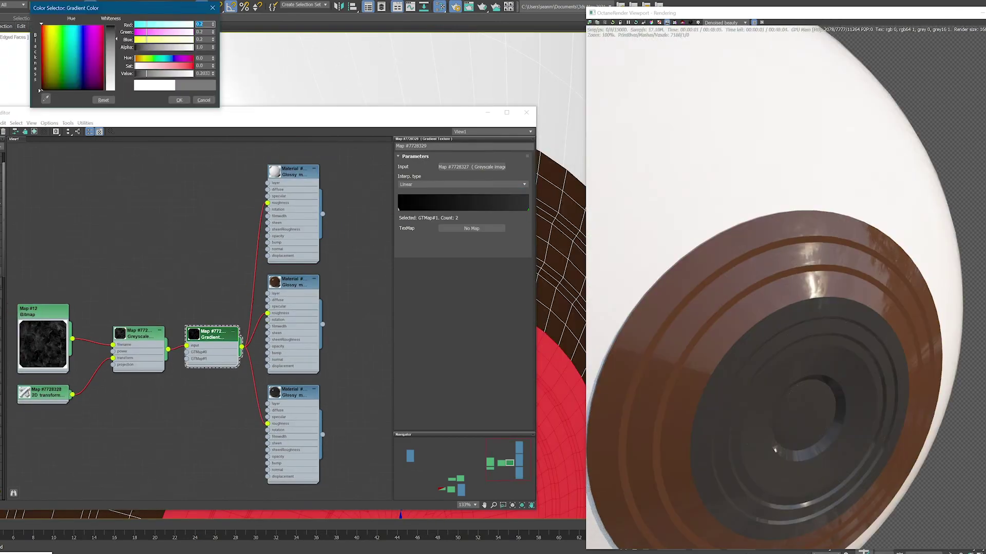
pyautogui.moveTo(116, 51); pyautogui.dragTo(116, 62)
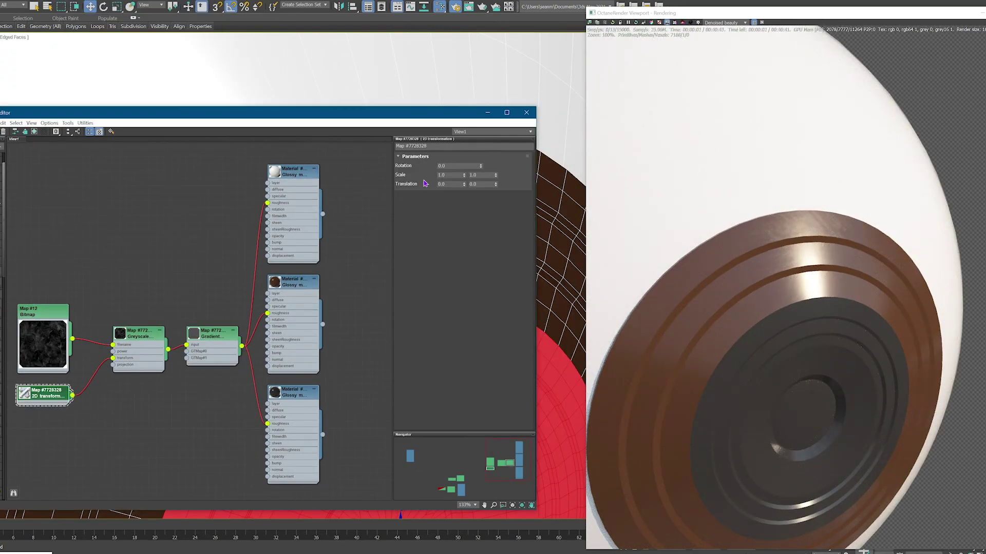
pyautogui.click(483, 340)
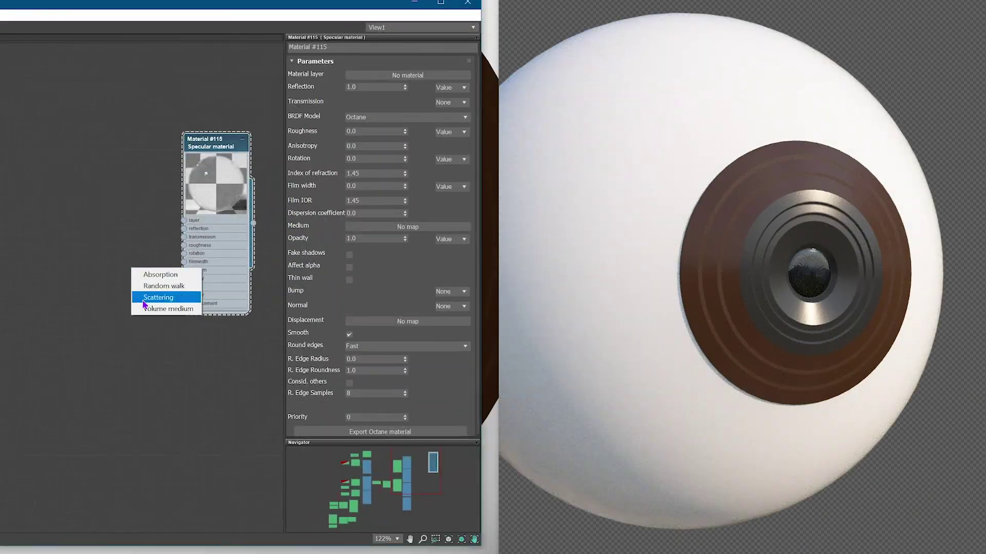
# - Give the pupil a purple Scattering medium, then make Specular Material #128 with a Linear black-to-dark-grey Gradient roughness
pyautogui.click(154, 298)
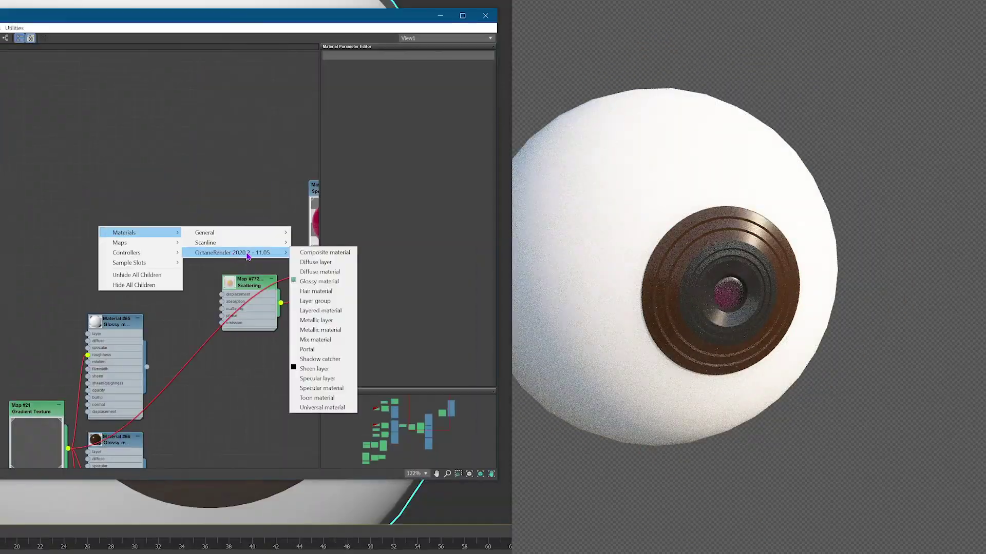
pyautogui.click(319, 276)
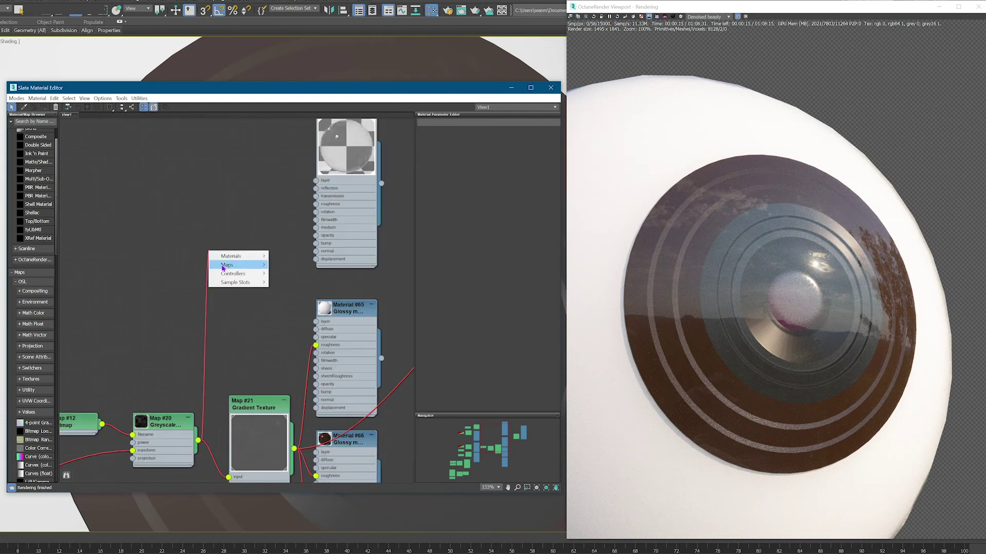
pyautogui.click(242, 260)
pyautogui.click(485, 161)
pyautogui.click(454, 173)
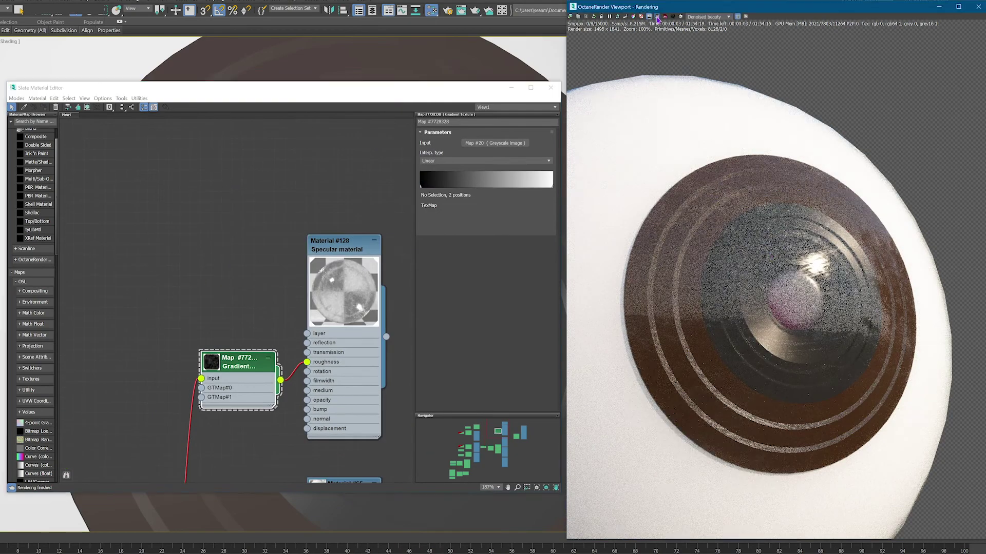
pyautogui.doubleClick(552, 188)
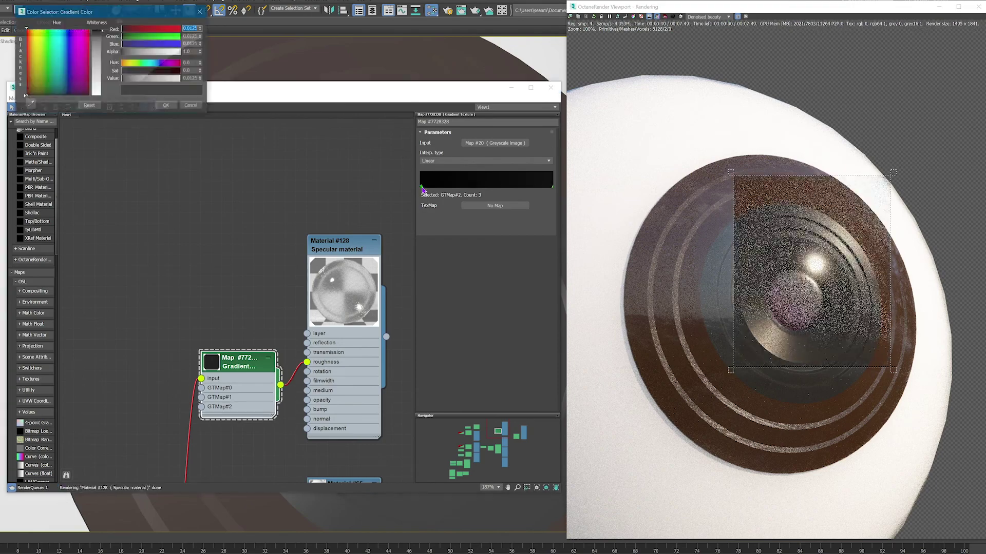
pyautogui.moveTo(421, 186); pyautogui.dragTo(422, 162)
pyautogui.doubleClick(552, 188)
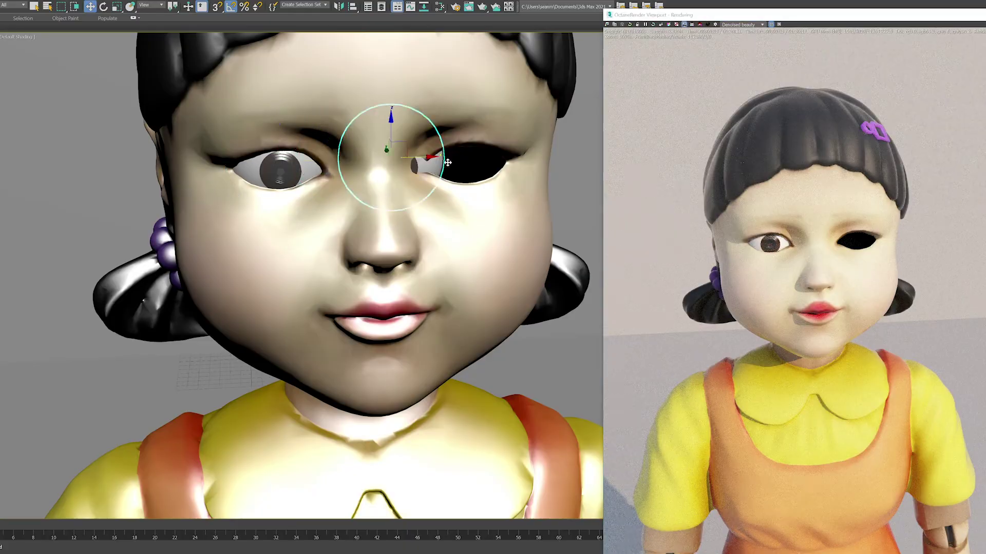
# - Move the eye back into its socket and rotate both eyes to aim the gaze
pyautogui.moveTo(448, 163); pyautogui.dragTo(493, 163)
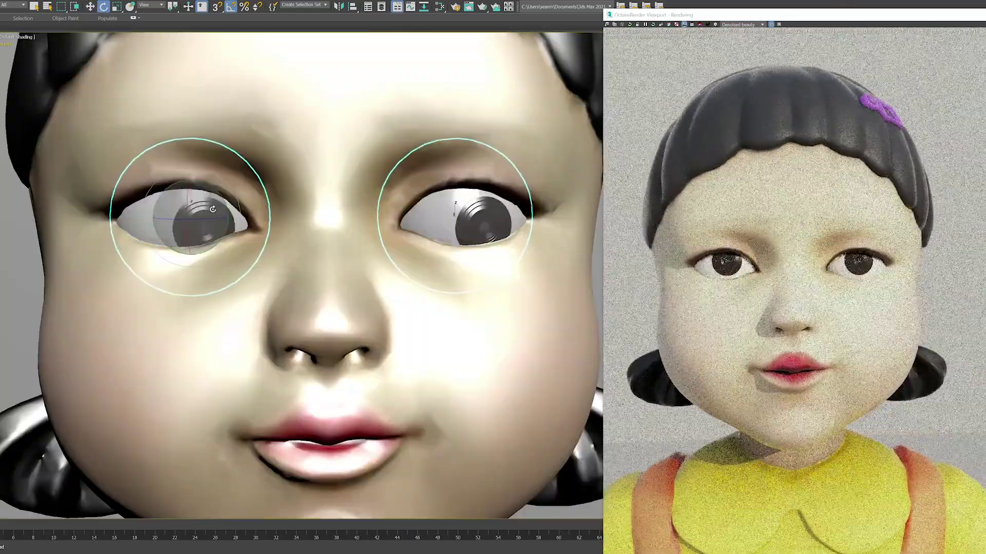
pyautogui.moveTo(205, 215); pyautogui.dragTo(213, 209)
pyautogui.scroll(-3, 212, 209)
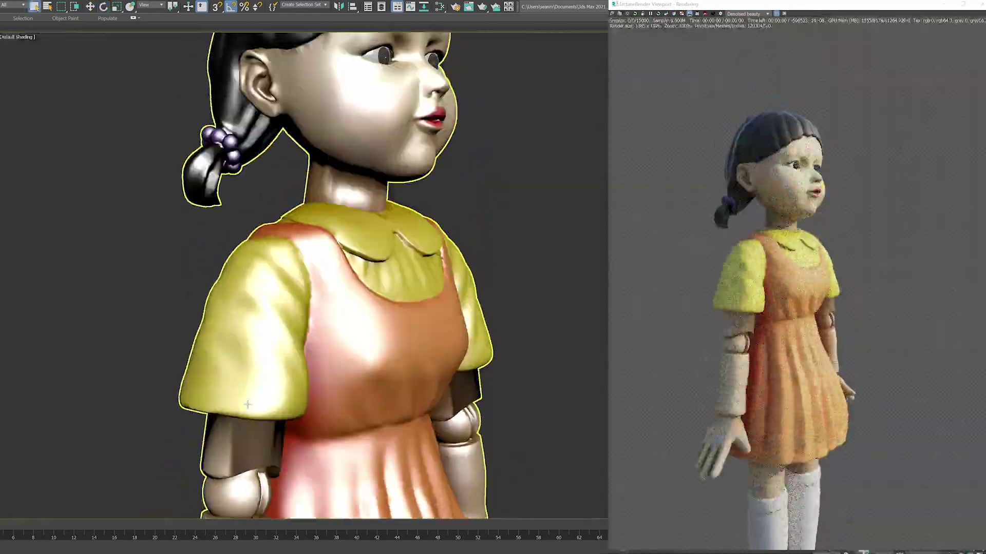
pyautogui.scroll(5, 337, 176)
pyautogui.scroll(3, 338, 176)
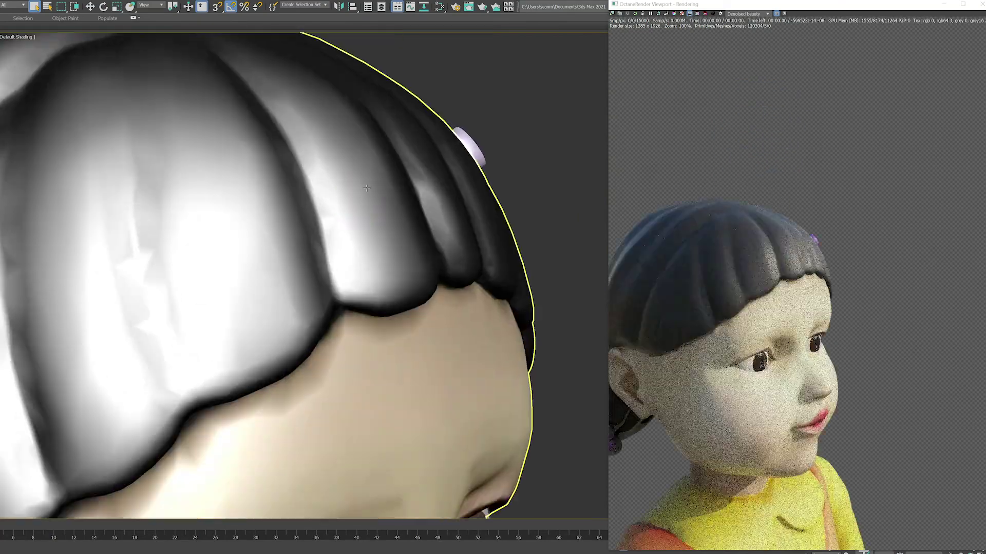
pyautogui.scroll(3, 411, 267)
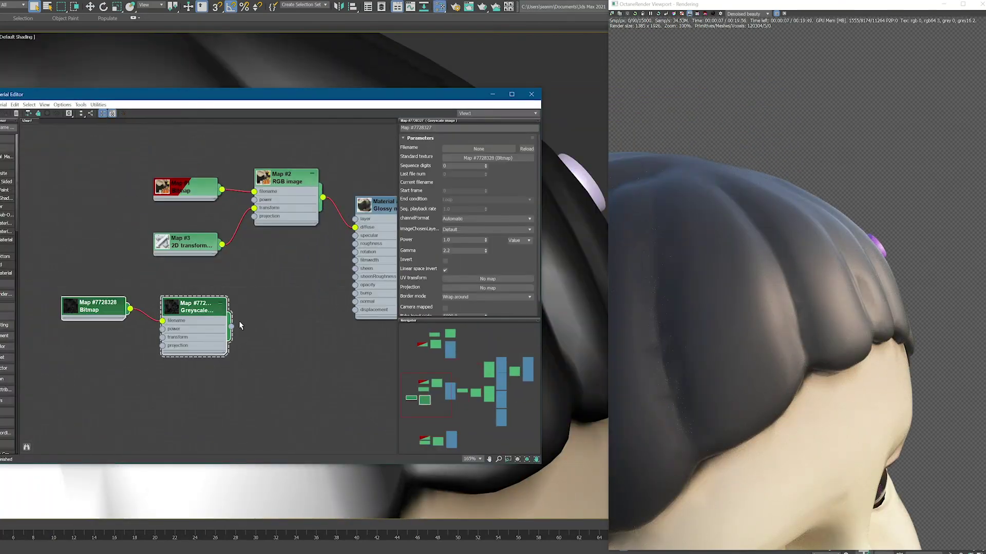
# - Drive the hair's roughness with a three-stop Gradient texture using 0.5 scale values
pyautogui.rightClick(281, 289)
pyautogui.moveTo(298, 301)
pyautogui.moveTo(382, 336)
pyautogui.click(457, 209)
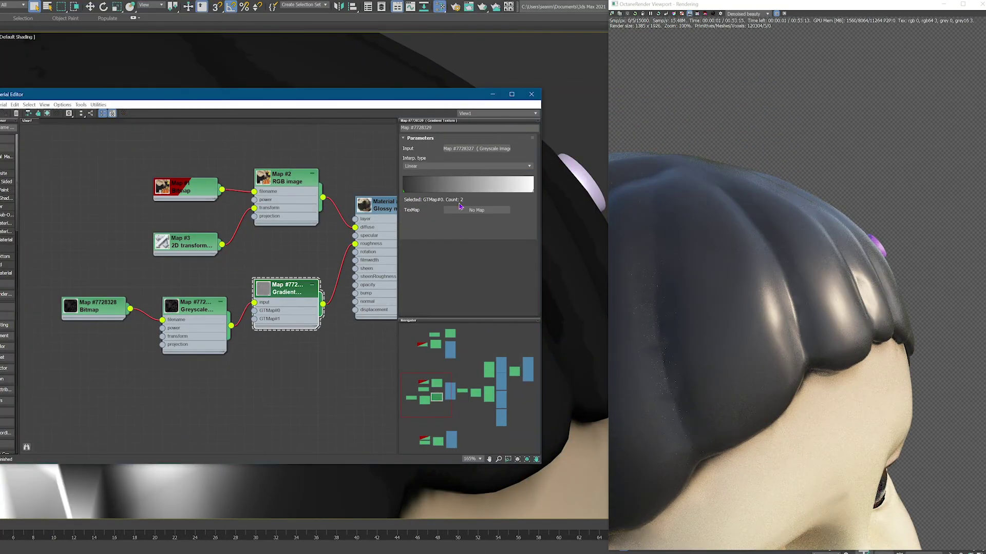
pyautogui.click(461, 191)
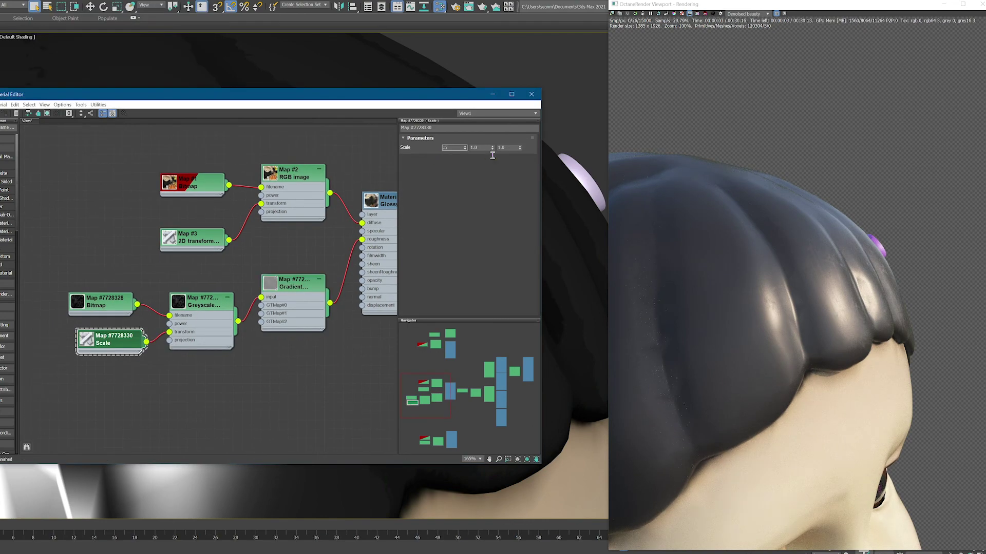
pyautogui.press('Return')
pyautogui.click(283, 275)
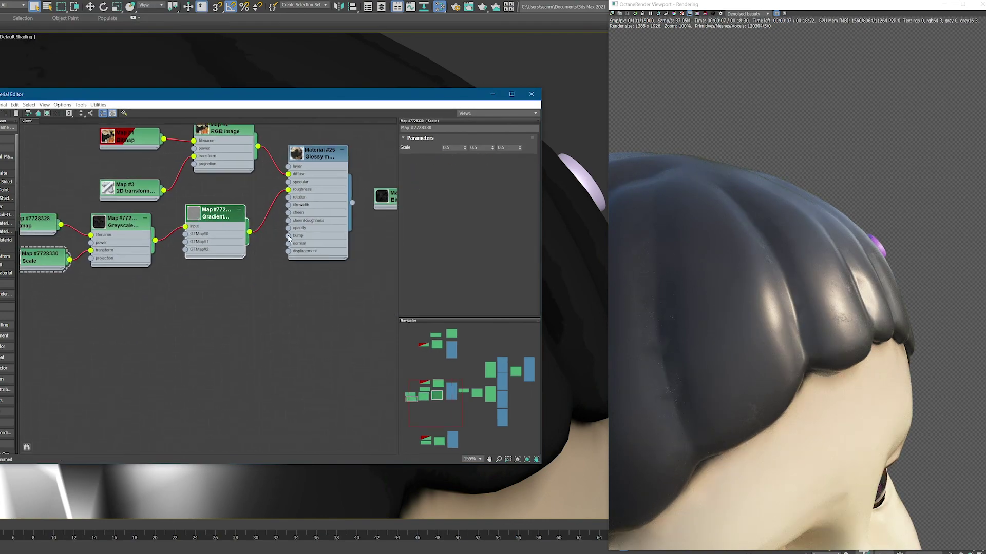
# - Chain the metal_scratch22 bitmap through Greyscale and Gradient nodes into a Chaos texture
pyautogui.moveTo(60, 303); pyautogui.dragTo(245, 307)
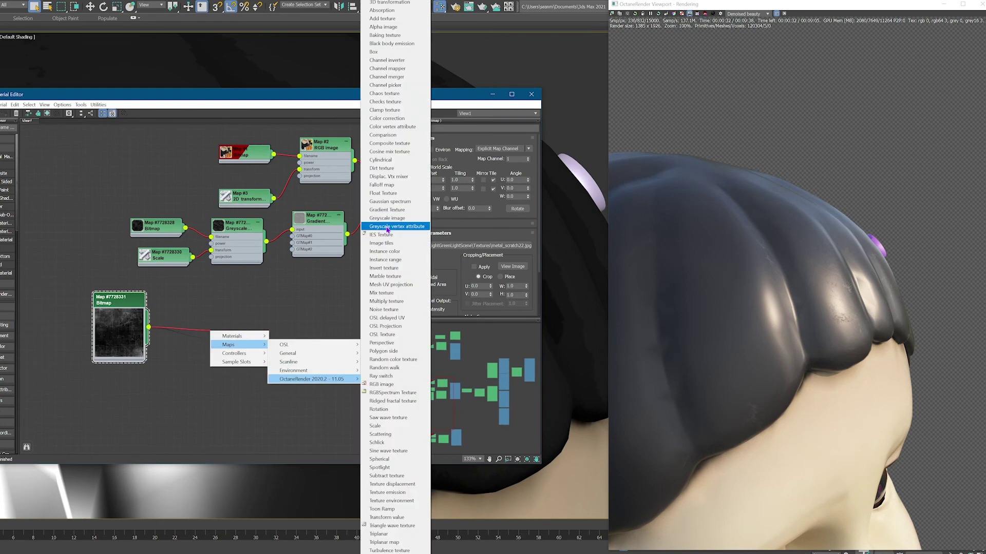
pyautogui.click(396, 220)
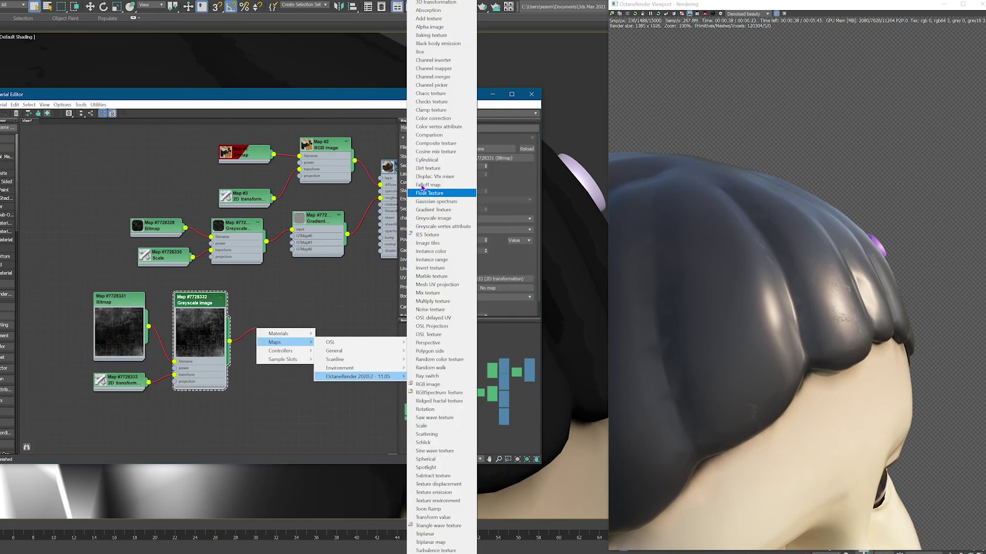
pyautogui.click(437, 211)
pyautogui.moveTo(249, 376); pyautogui.dragTo(293, 363)
pyautogui.click(470, 93)
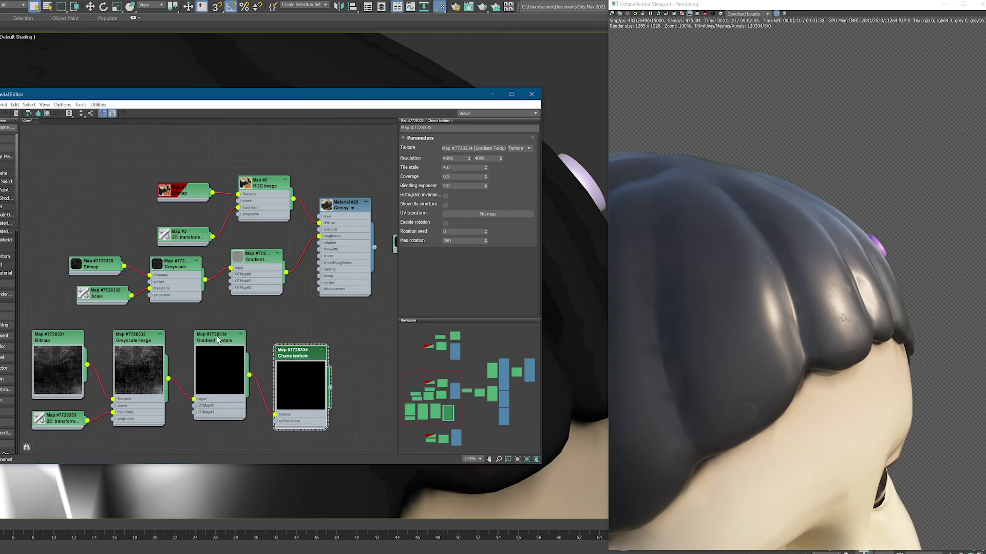
# - Set the Chaos texture coverage to 1.0 with random tile rotation and feed it into the grass diffuse
pyautogui.click(138, 360)
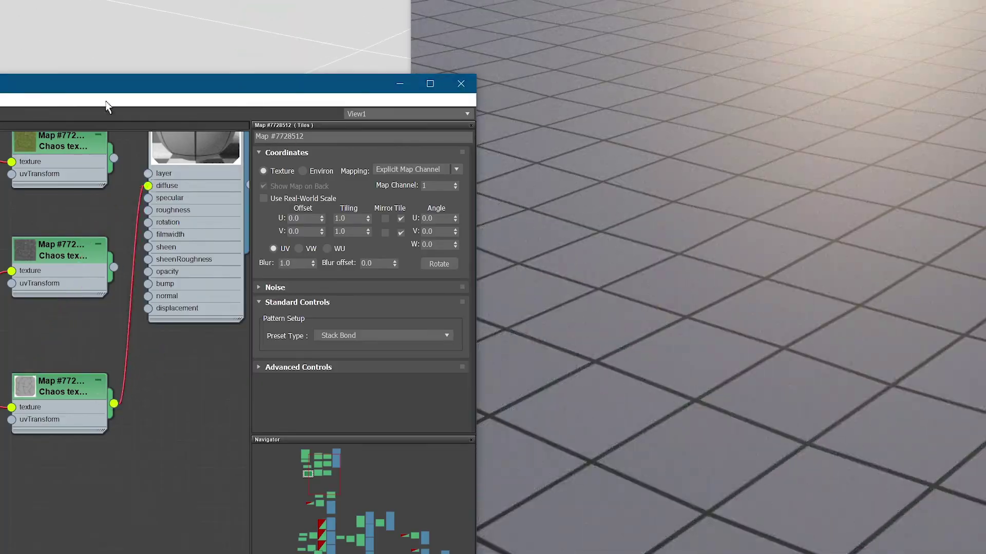
pyautogui.click(59, 386)
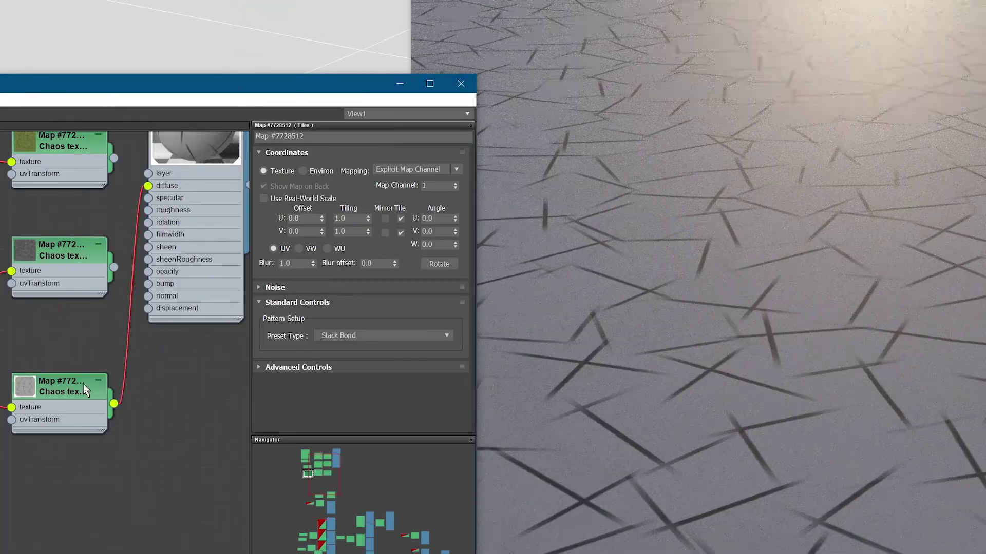
pyautogui.moveTo(391, 234); pyautogui.dragTo(388, 200)
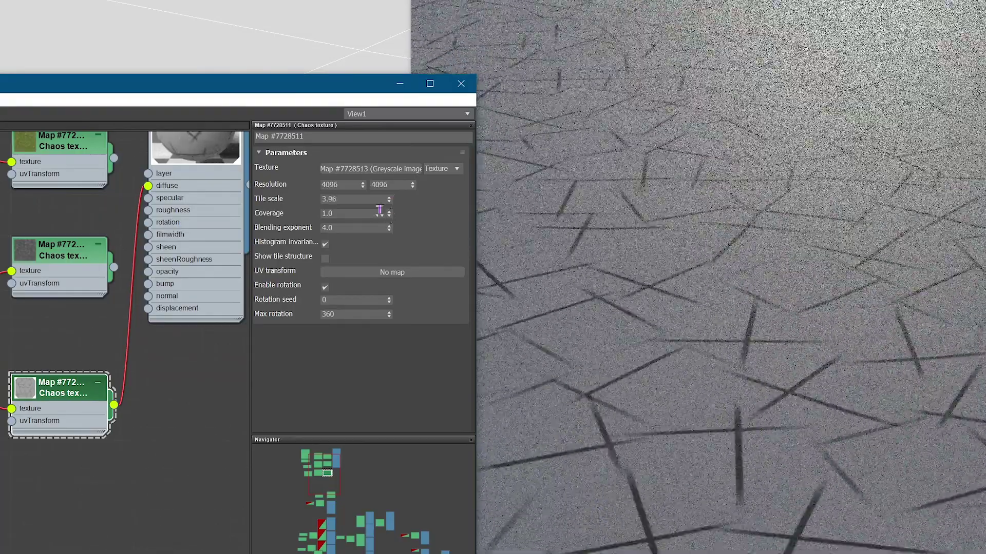
pyautogui.click(324, 288)
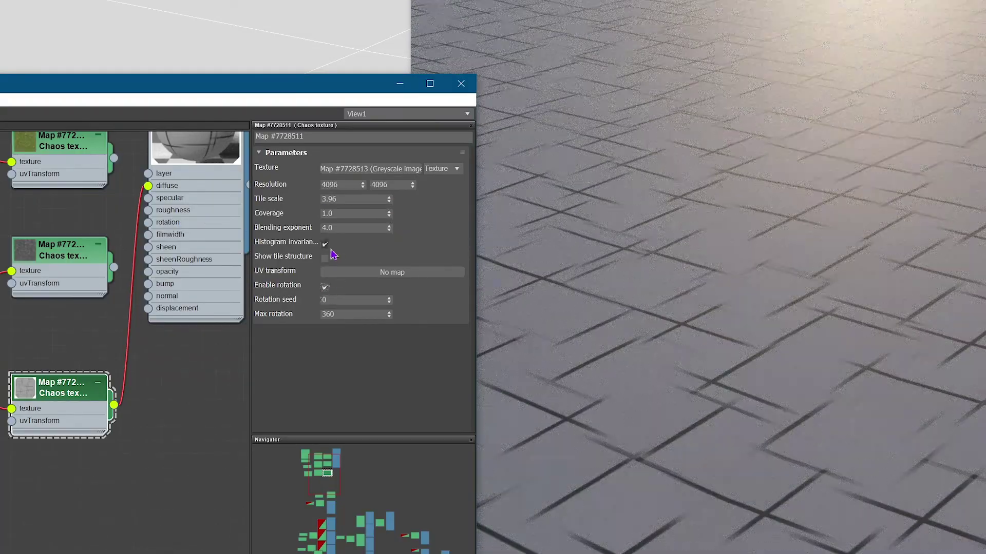
pyautogui.click(324, 287)
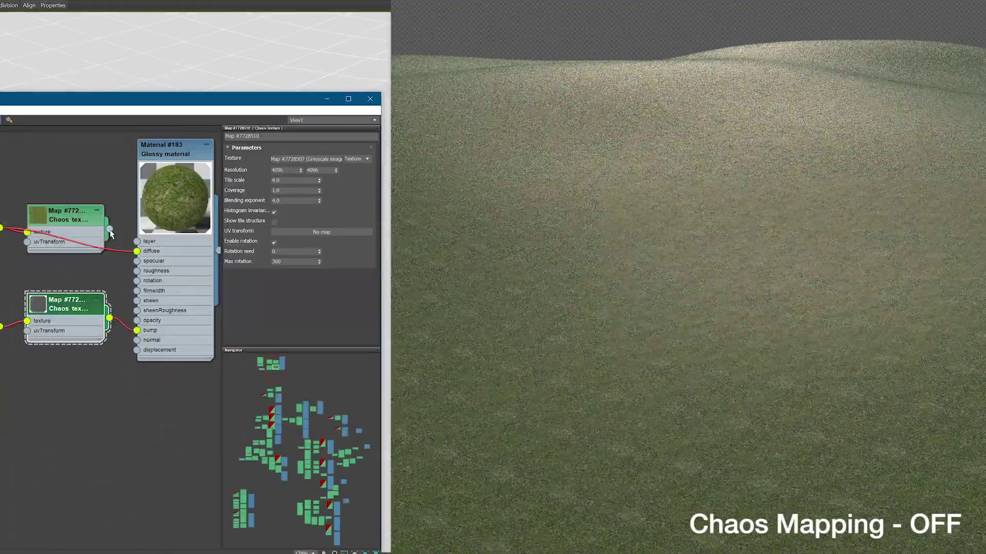
pyautogui.moveTo(110, 231); pyautogui.dragTo(136, 251)
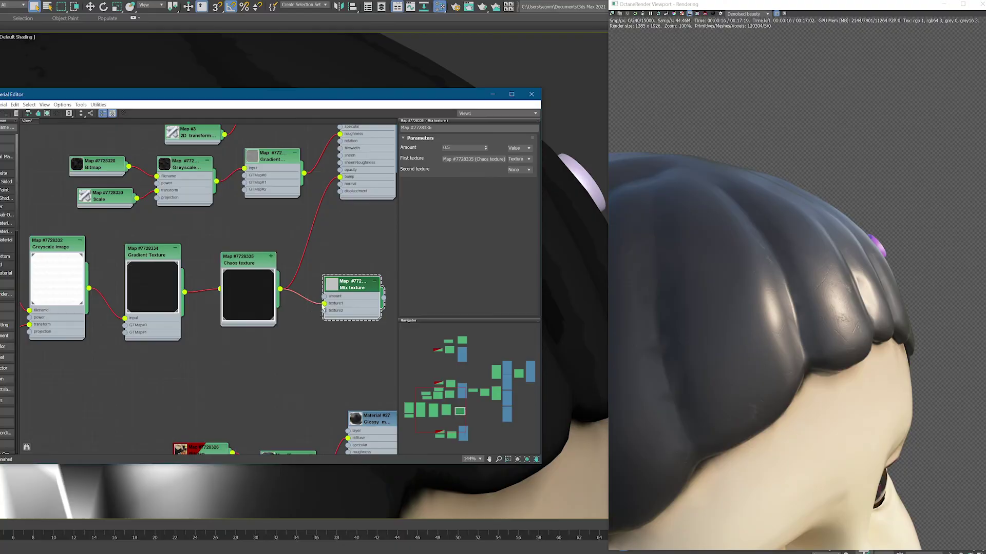
# - Feed an Octane Noise through a Gradient into the Mix texture's texture2 input and recolour the gradient end
pyautogui.moveTo(323, 310); pyautogui.dragTo(228, 354)
pyautogui.click(243, 422)
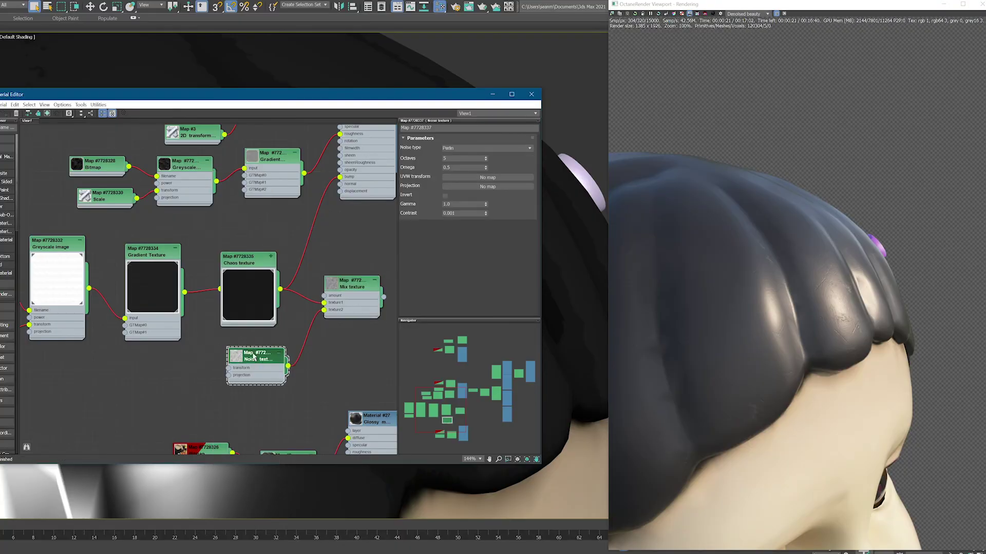
pyautogui.moveTo(229, 360); pyautogui.dragTo(288, 335, button='middle')
pyautogui.moveTo(370, 411)
pyautogui.click(452, 169)
pyautogui.moveTo(176, 351); pyautogui.dragTo(204, 384, button='middle')
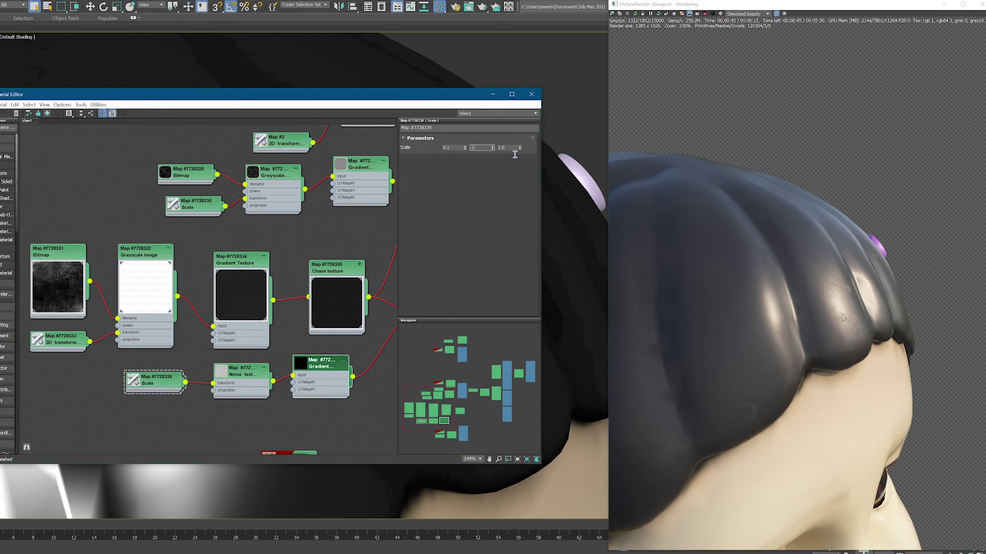
pyautogui.moveTo(308, 287); pyautogui.dragTo(255, 286, button='middle')
pyautogui.doubleClick(533, 190)
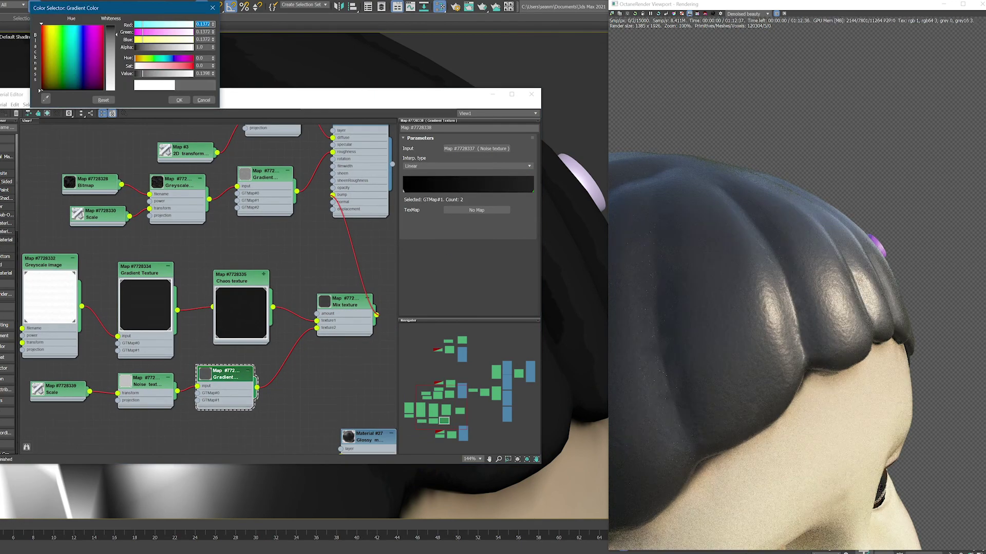
pyautogui.click(58, 391)
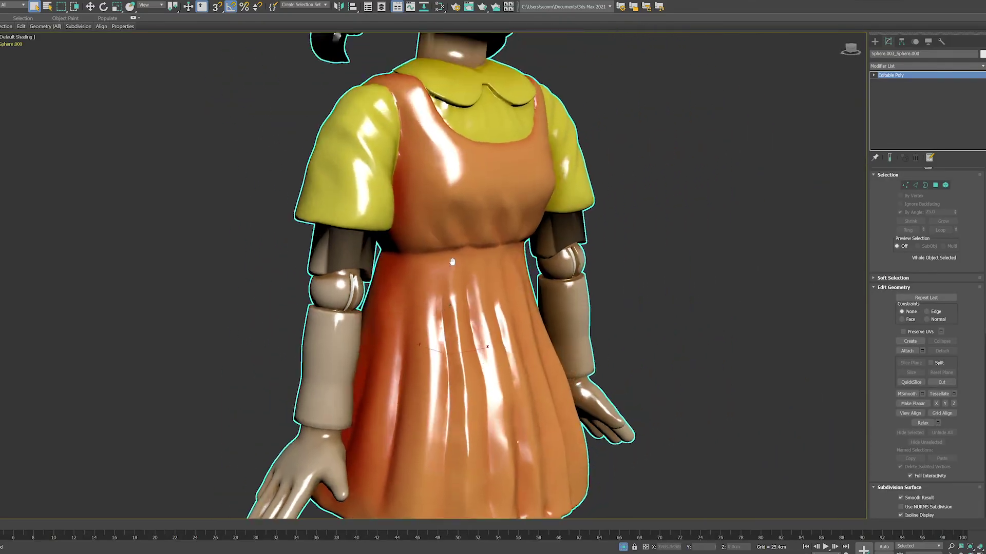
# - Add Edit Normals to the doll, reset all its normals, then select every polygon
pyautogui.click(937, 66)
pyautogui.click(893, 81)
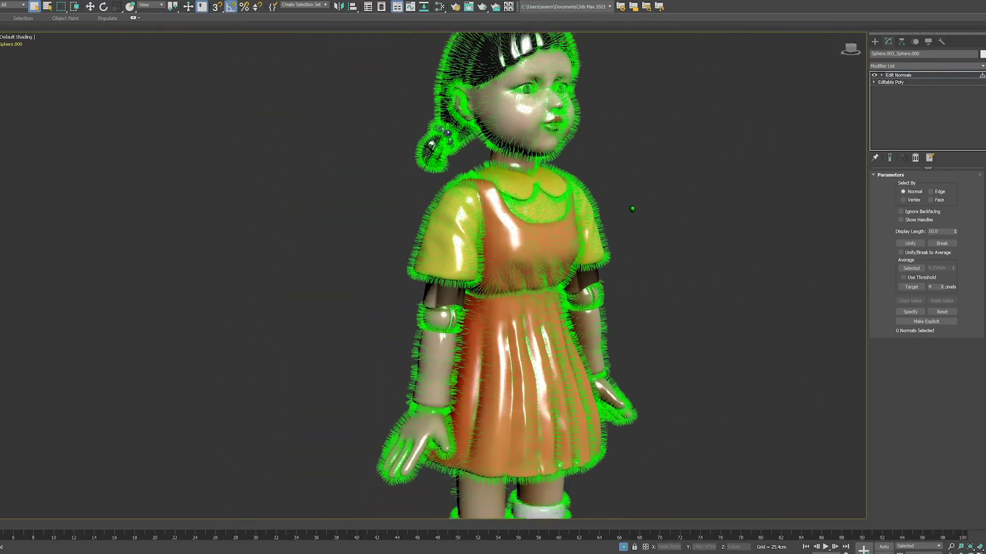
pyautogui.scroll(5, 426, 235)
pyautogui.hotkey('ctrl', 'a')
pyautogui.click(941, 312)
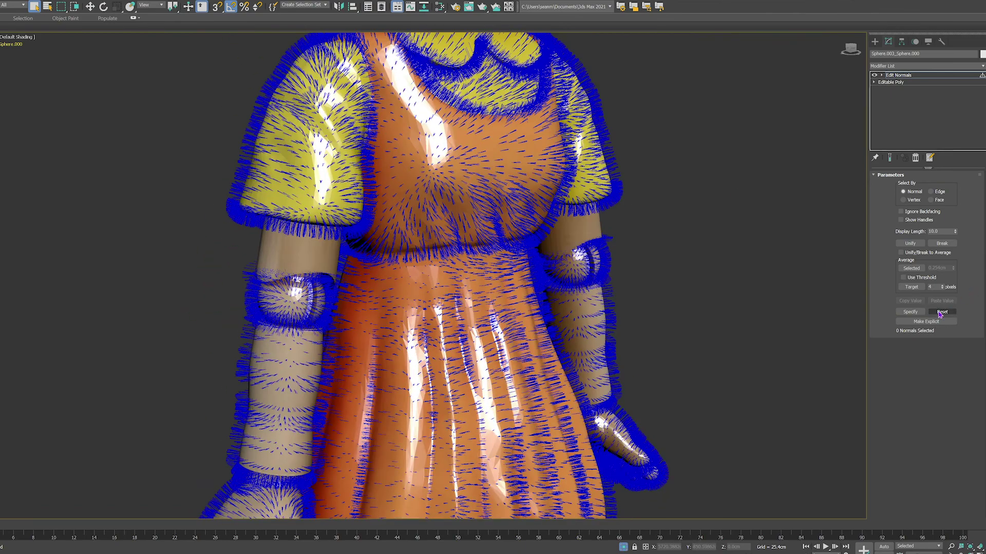
pyautogui.press('4')
pyautogui.hotkey('ctrl', 'a')
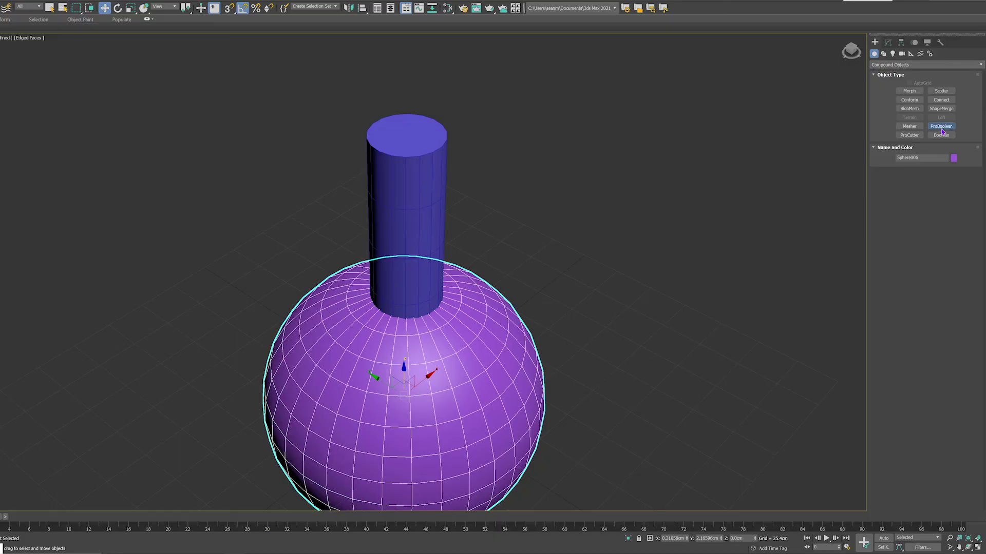
# - Return to top level with the separated neck piece selected and hide it
pyautogui.click(941, 126)
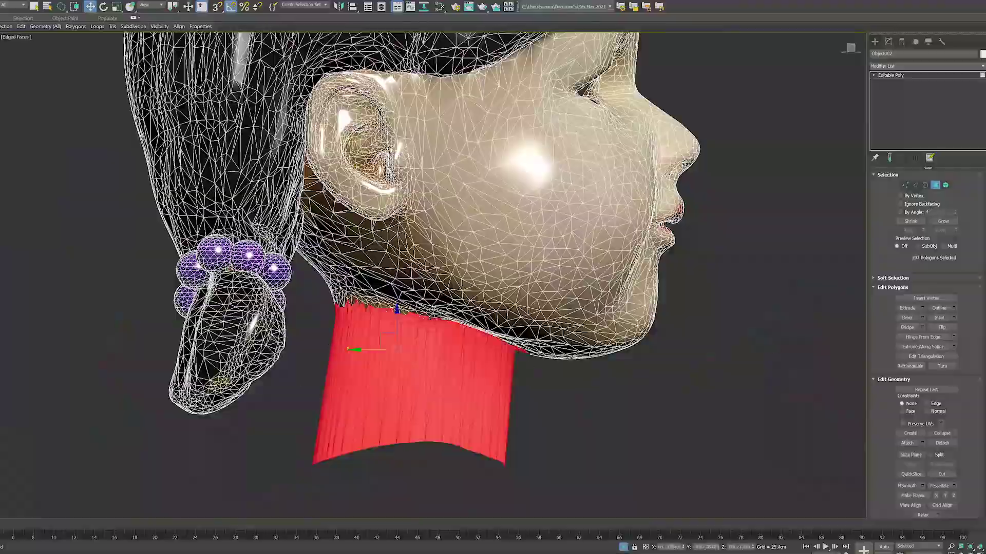
pyautogui.scroll(10, 259, 293)
pyautogui.keyDown('alt'); pyautogui.moveTo(258, 293); pyautogui.dragTo(339, 298, button='middle'); pyautogui.keyUp('alt')
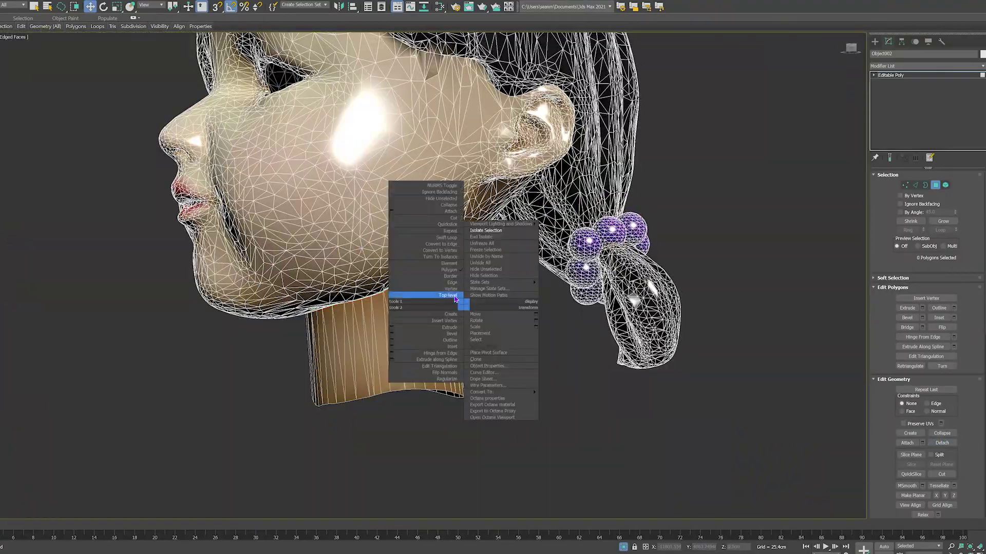
pyautogui.click(455, 299)
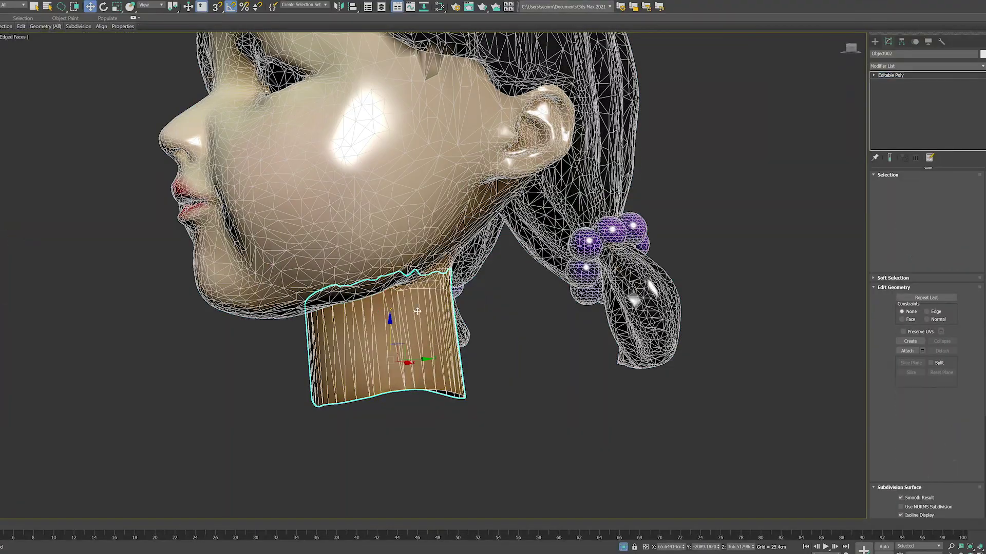
pyautogui.press('Delete')
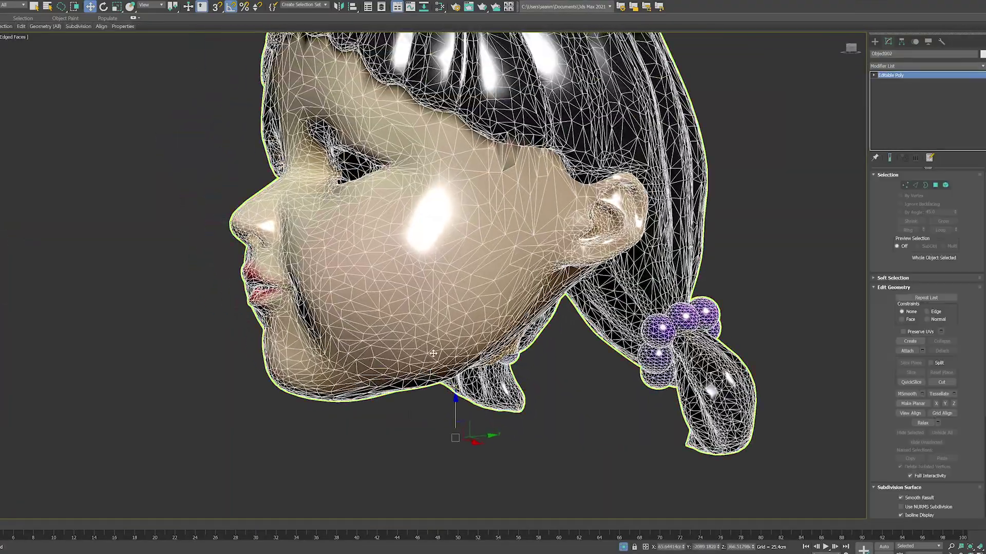
# - Regularize the border loop under the head into an evenly round opening
pyautogui.keyDown('alt'); pyautogui.moveTo(314, 277); pyautogui.dragTo(339, 215, button='middle'); pyautogui.keyUp('alt')
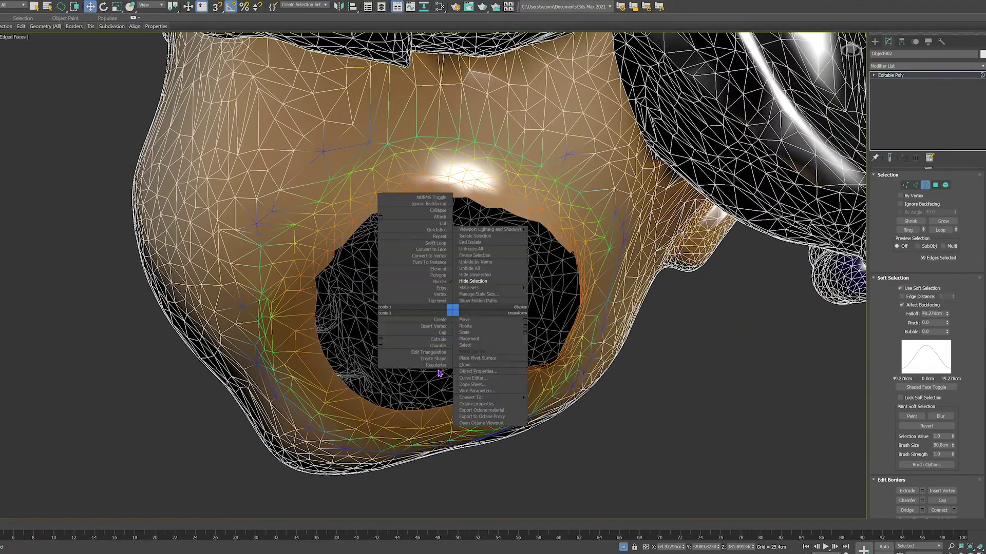
pyautogui.click(436, 365)
pyautogui.keyDown('alt'); pyautogui.moveTo(437, 367); pyautogui.dragTo(454, 335, button='middle'); pyautogui.keyUp('alt')
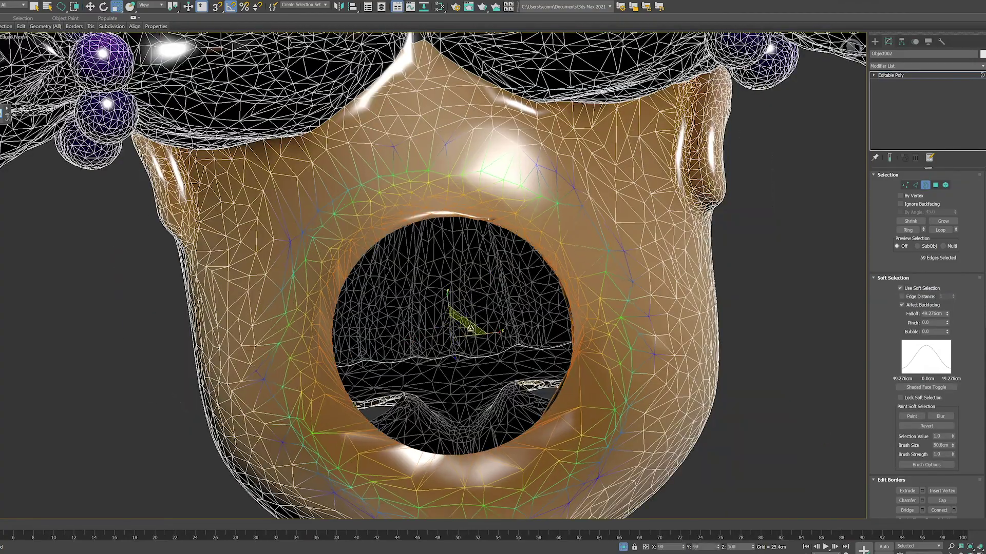
pyautogui.keyDown('alt'); pyautogui.moveTo(508, 340); pyautogui.dragTo(441, 277, button='middle'); pyautogui.keyUp('alt')
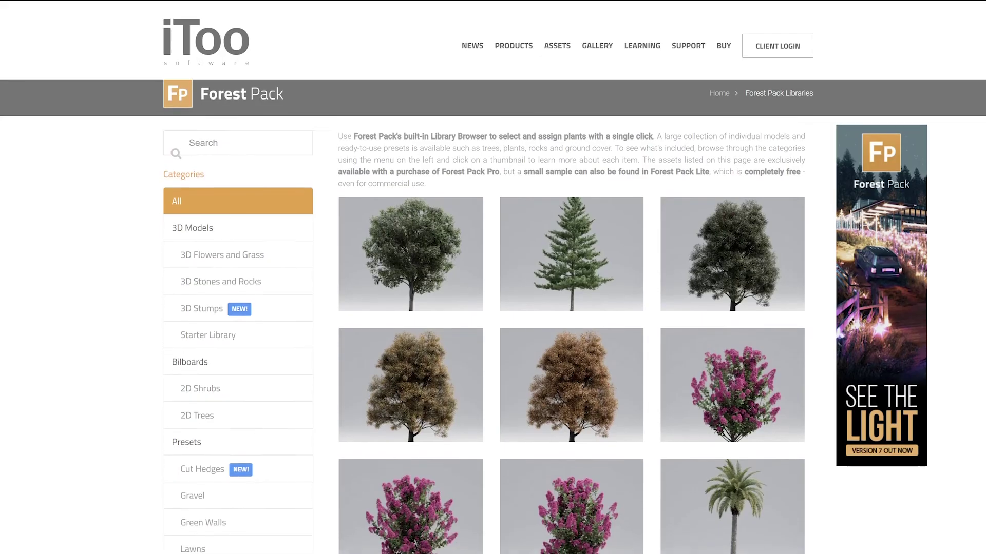
# - Lasso the trunk and inner branches, invert the selection and delete the outer canopy
pyautogui.scroll(-3, 493, 316)
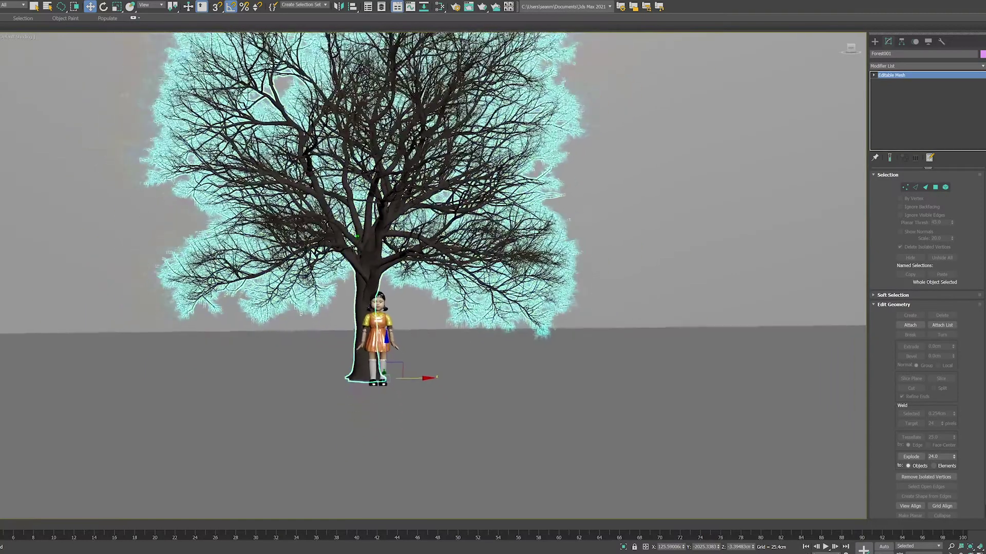
pyautogui.moveTo(366, 252); pyautogui.dragTo(366, 326, button='middle')
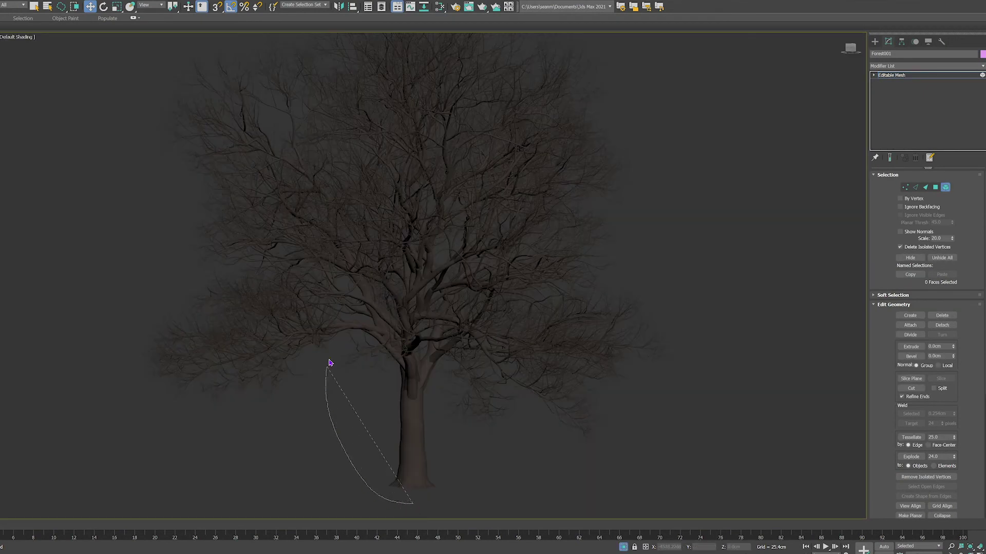
pyautogui.moveTo(425, 512); pyautogui.dragTo(425, 513)
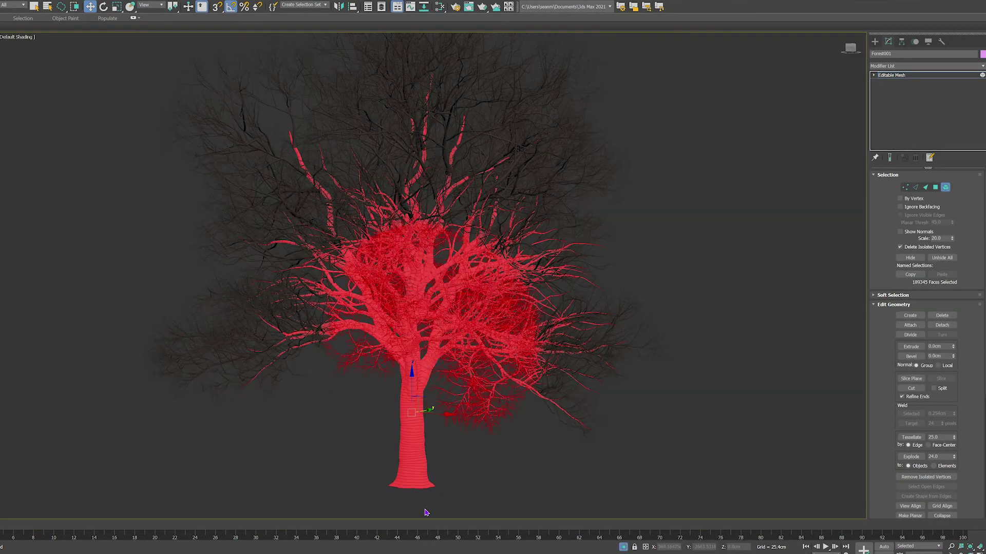
pyautogui.hotkey('ctrl', 'i')
pyautogui.press('Delete')
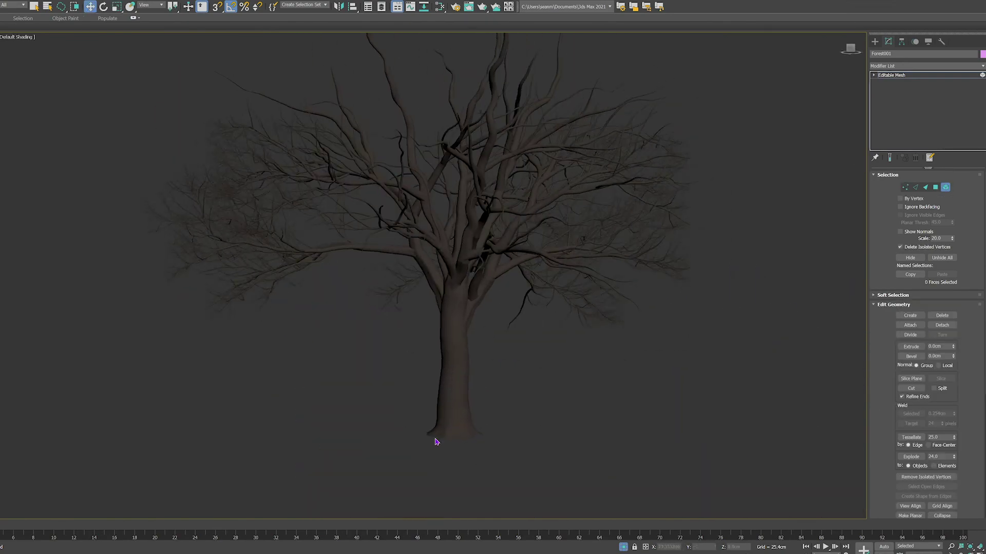
pyautogui.click(436, 433)
pyautogui.click(485, 451)
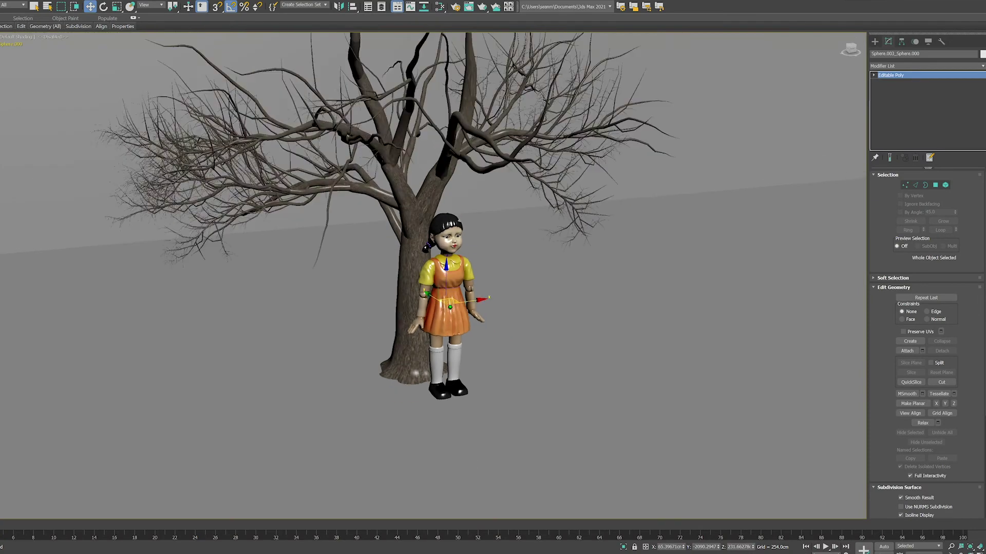
# - Isolate the ground plane, tessellate it densely, hide edges and widen soft-selection falloff around the base
pyautogui.scroll(-8, 479, 360)
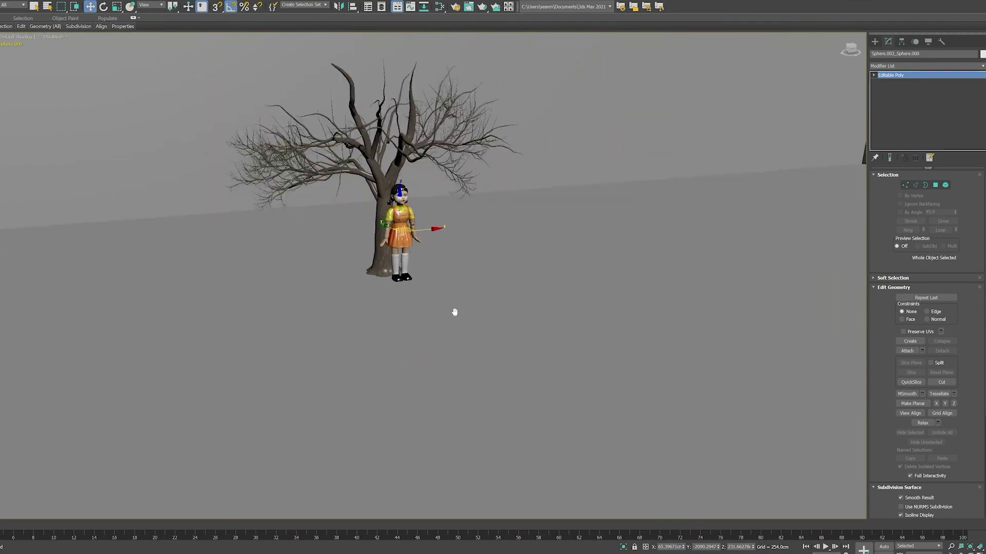
pyautogui.moveTo(479, 360); pyautogui.dragTo(645, 369, button='middle')
pyautogui.click(732, 287)
pyautogui.keyDown('alt'); pyautogui.moveTo(483, 329); pyautogui.dragTo(451, 314, button='middle'); pyautogui.keyUp('alt')
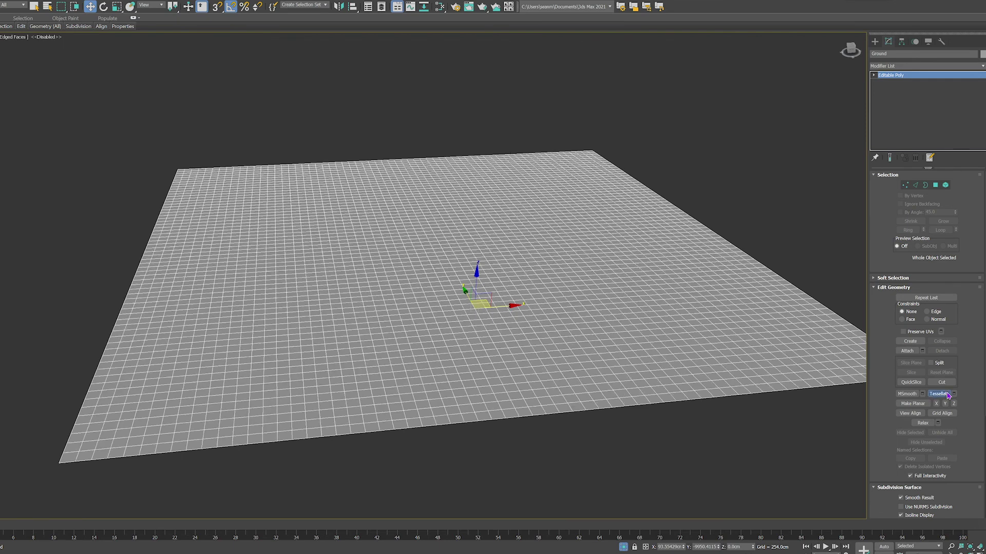
pyautogui.click(948, 395)
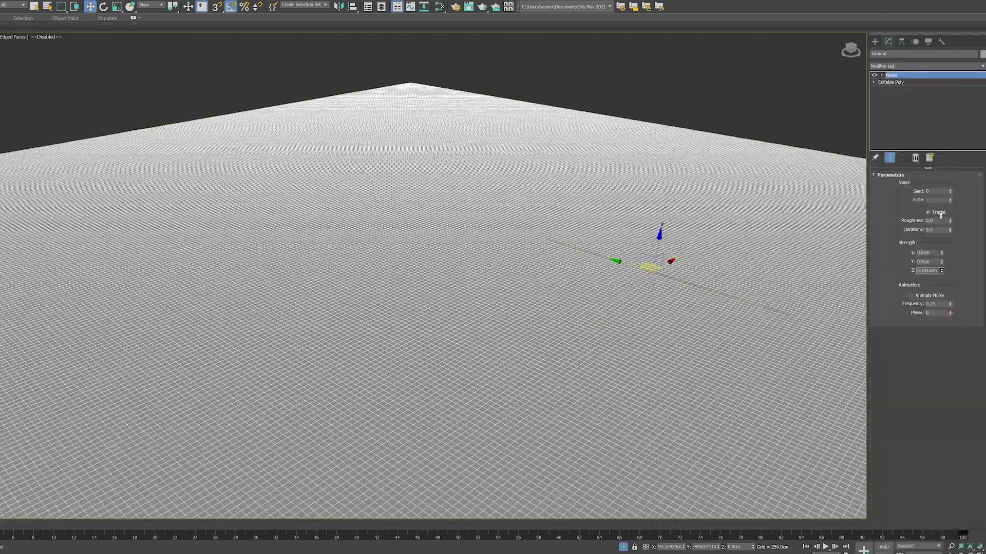
pyautogui.keyDown('alt'); pyautogui.moveTo(514, 287); pyautogui.dragTo(470, 273, button='middle'); pyautogui.keyUp('alt')
pyautogui.press('F4')
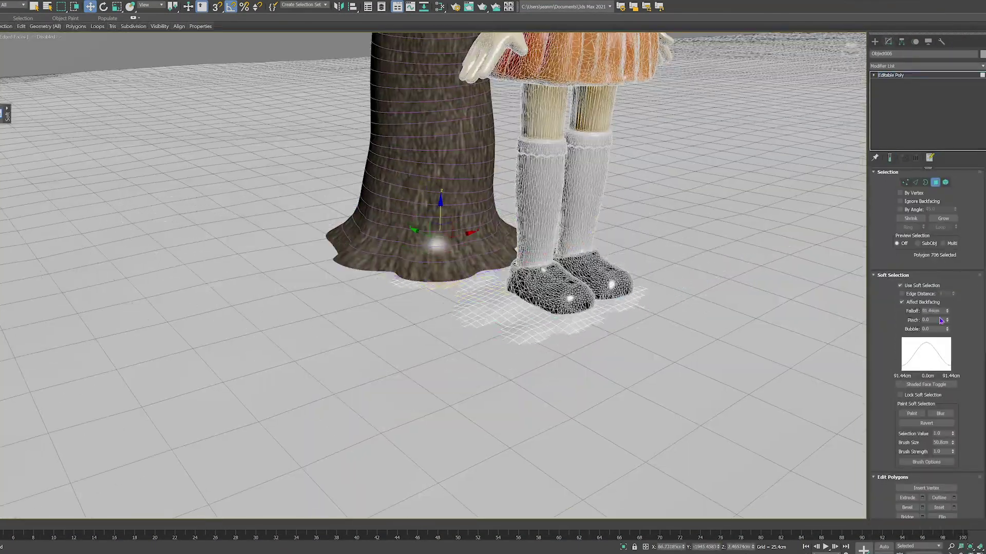
pyautogui.moveTo(954, 310); pyautogui.dragTo(949, 311)
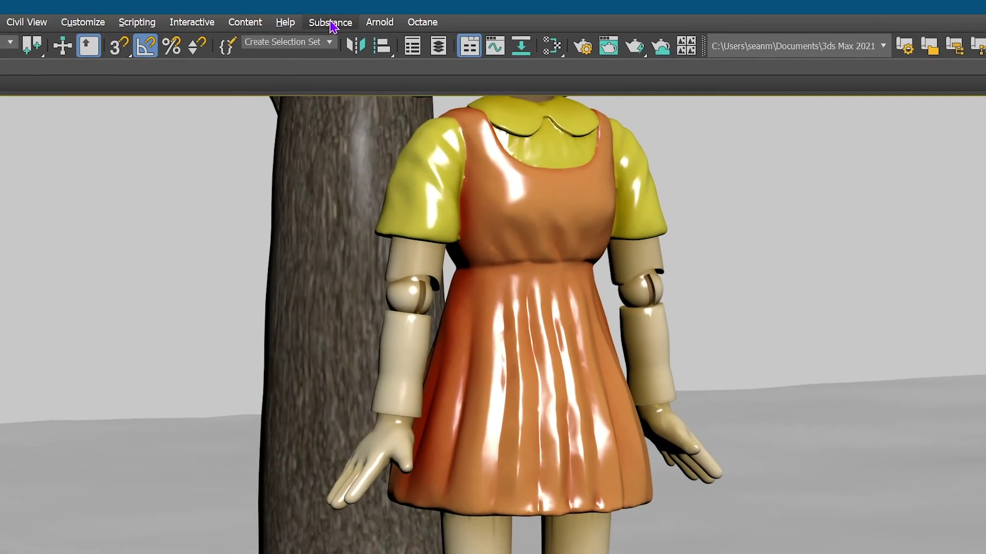
# - Load golf_bunker_sand.sbsar through Substance to PBR (Metal/Rough) and wire its outputs toward the Glossy material
pyautogui.click(316, 21)
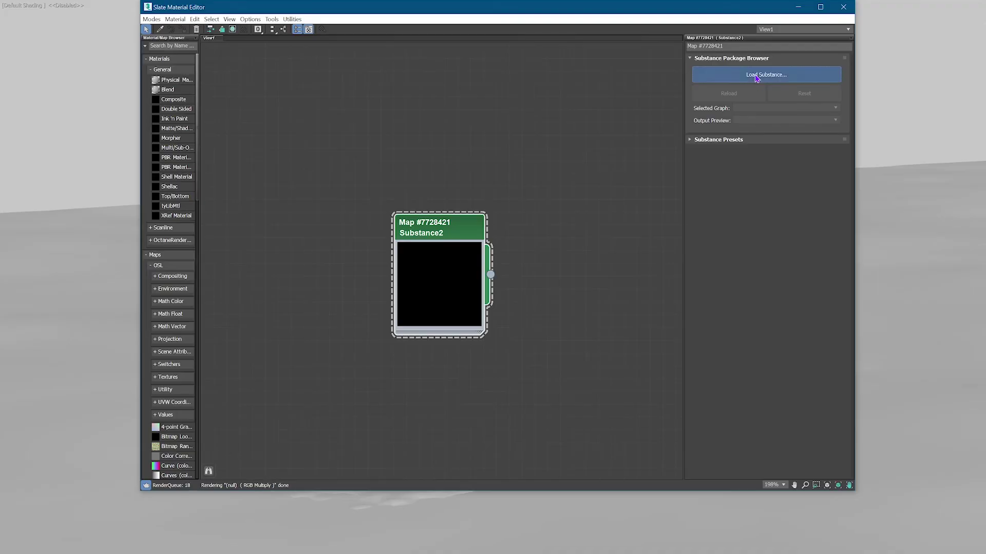
pyautogui.click(760, 77)
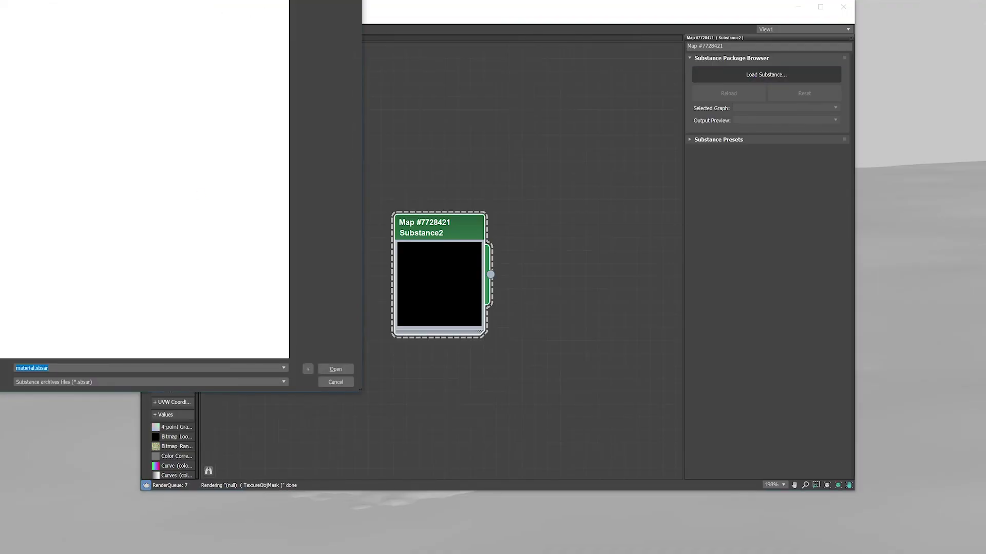
pyautogui.click(335, 371)
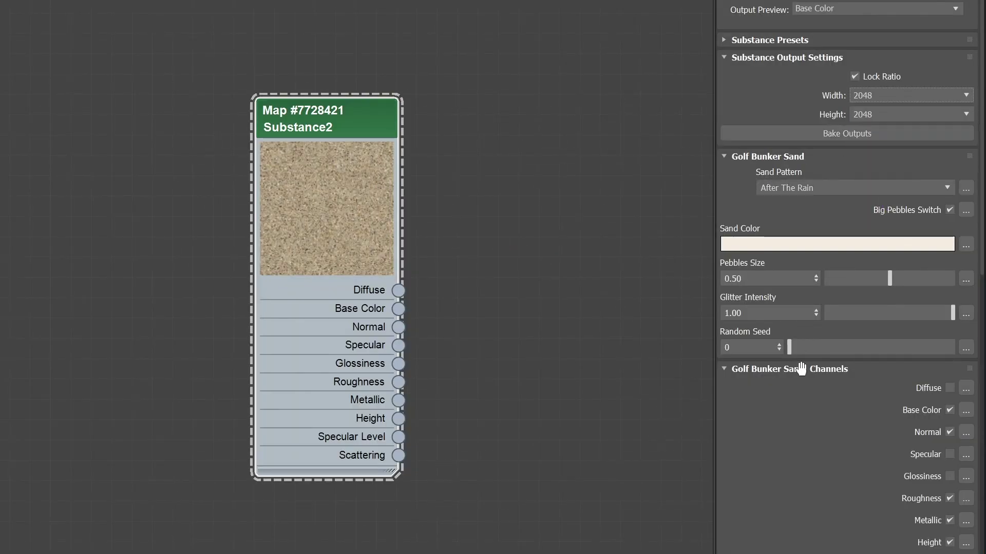
pyautogui.moveTo(801, 387); pyautogui.dragTo(795, 79)
pyautogui.moveTo(760, 326); pyautogui.dragTo(765, 122)
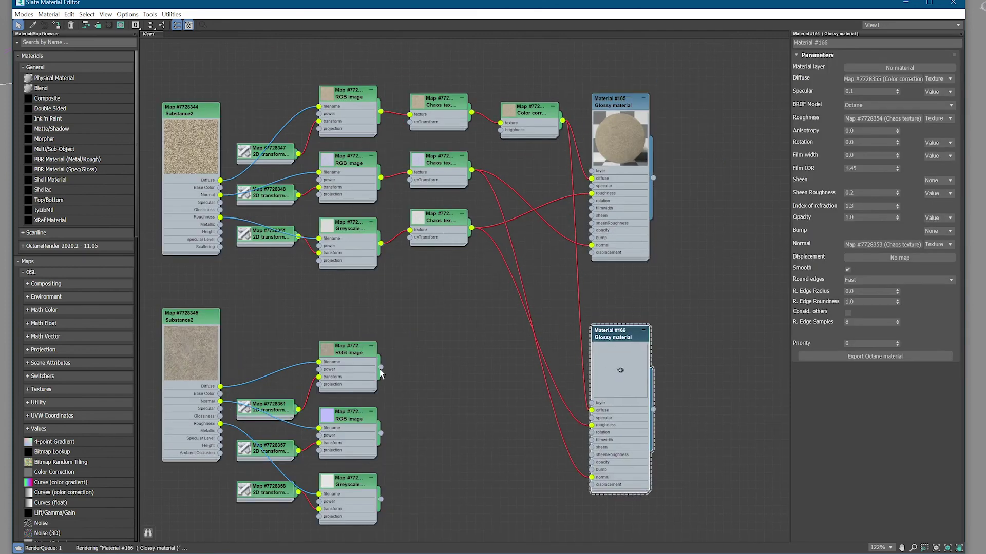
# - Add Texture displacement to the sand material, make the ground noise finer, and lower brightness to 0.87
pyautogui.click(358, 365)
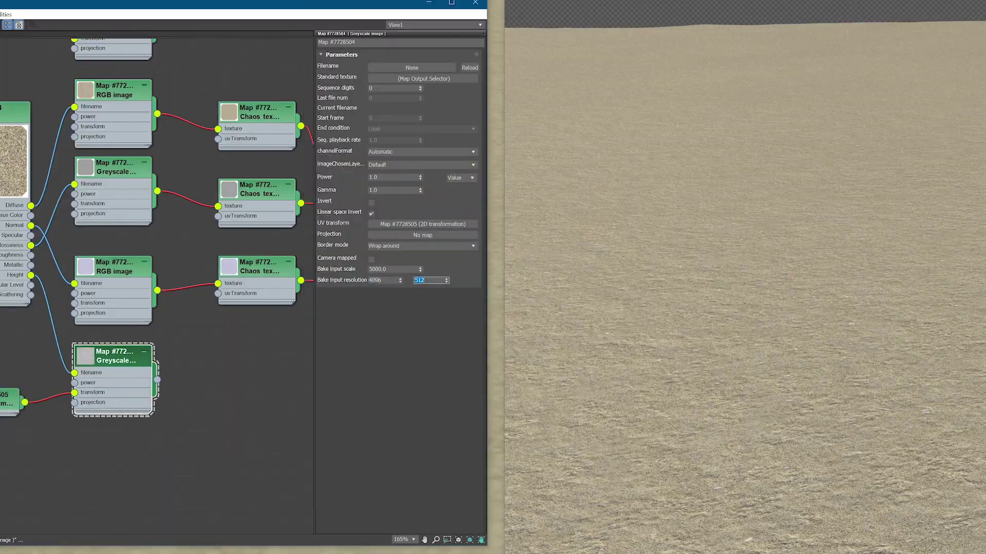
pyautogui.rightClick(143, 374)
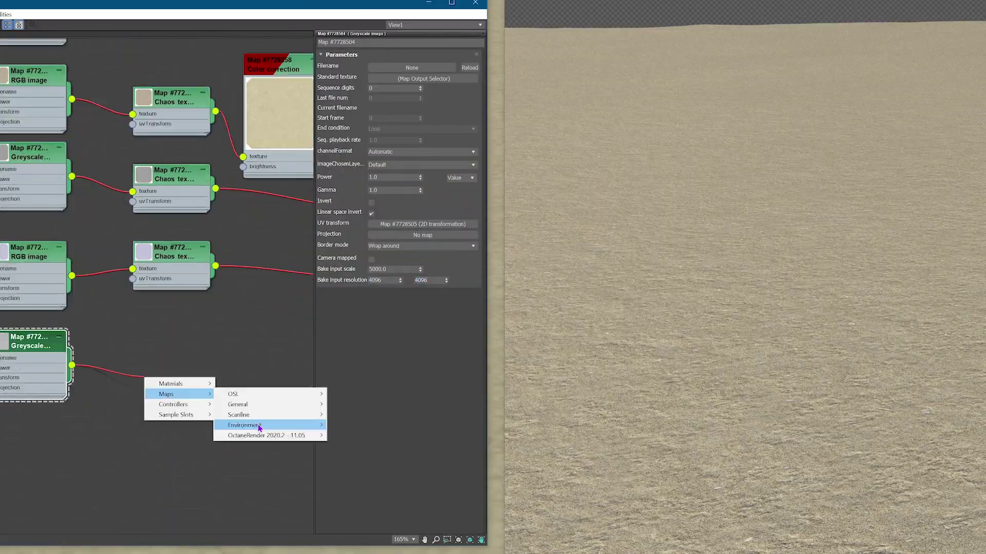
pyautogui.click(267, 435)
pyautogui.moveTo(84, 378); pyautogui.dragTo(277, 284)
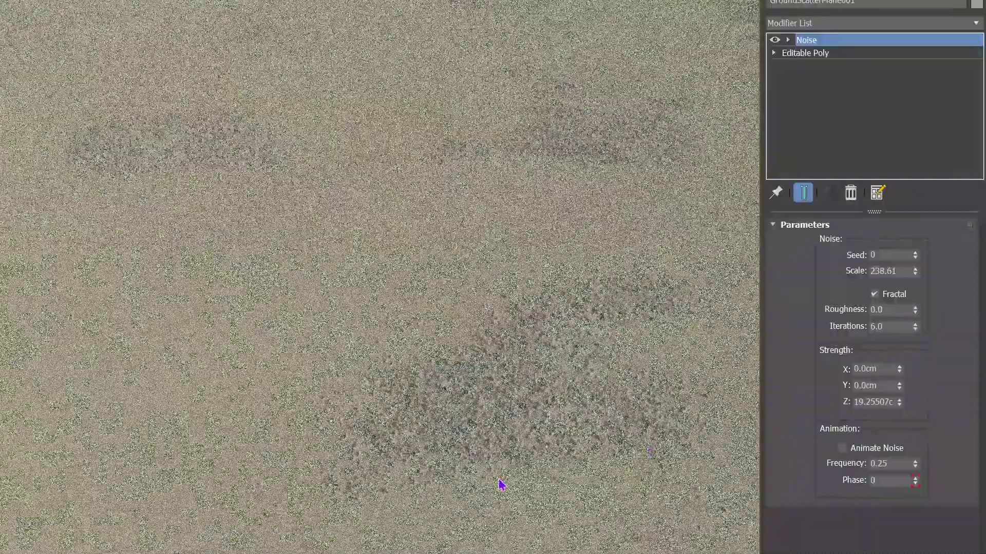
pyautogui.moveTo(915, 270); pyautogui.dragTo(913, 310)
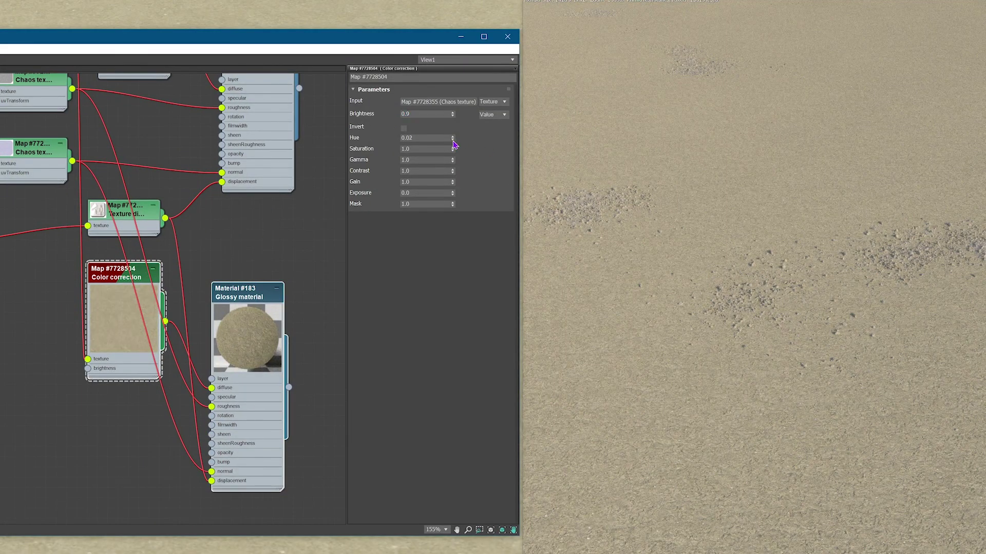
pyautogui.moveTo(453, 118); pyautogui.dragTo(462, 122)
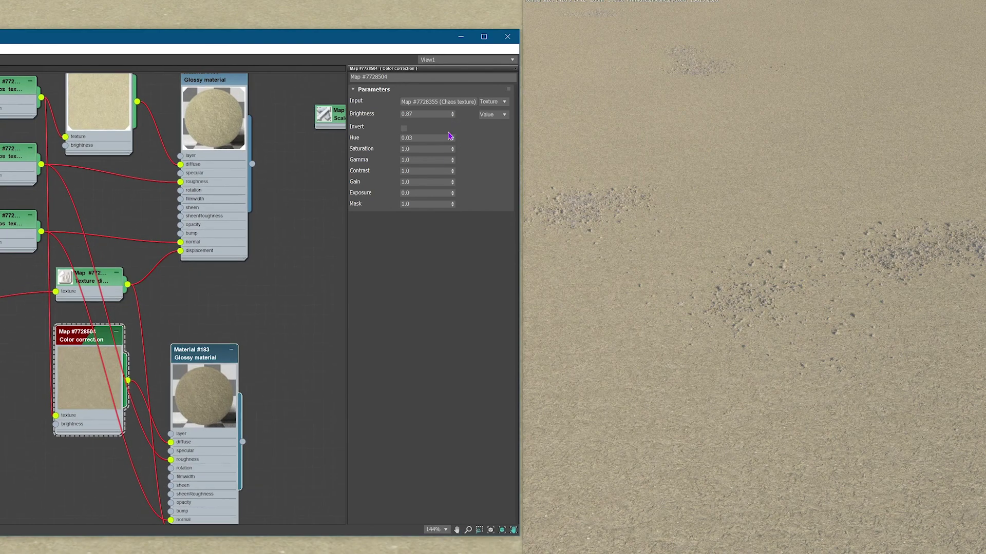
# - Add a Linear Gradient texture for the blend and a transform map on the noise texture
pyautogui.rightClick(245, 266)
pyautogui.moveTo(271, 271)
pyautogui.moveTo(367, 291)
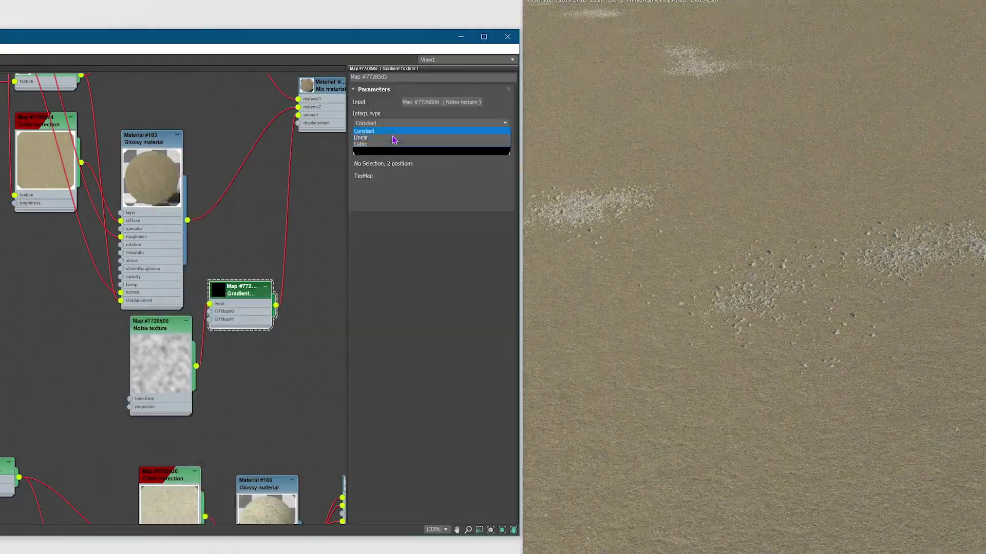
pyautogui.click(393, 138)
pyautogui.moveTo(129, 398); pyautogui.dragTo(73, 383)
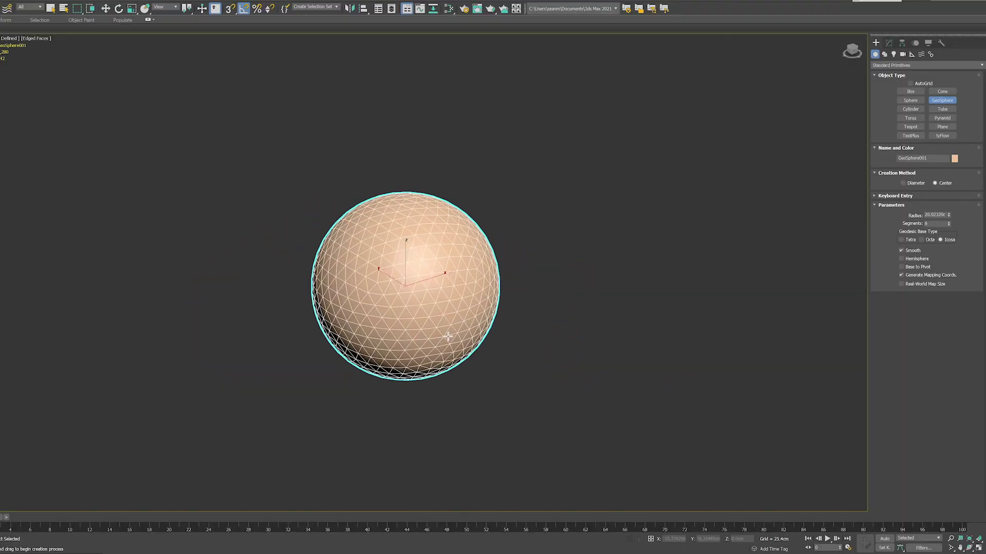
# - Reshape the rock's noise gizmo, then start a tyFlow event with Birth 15000 and Position Object
pyautogui.moveTo(948, 193); pyautogui.dragTo(951, 197)
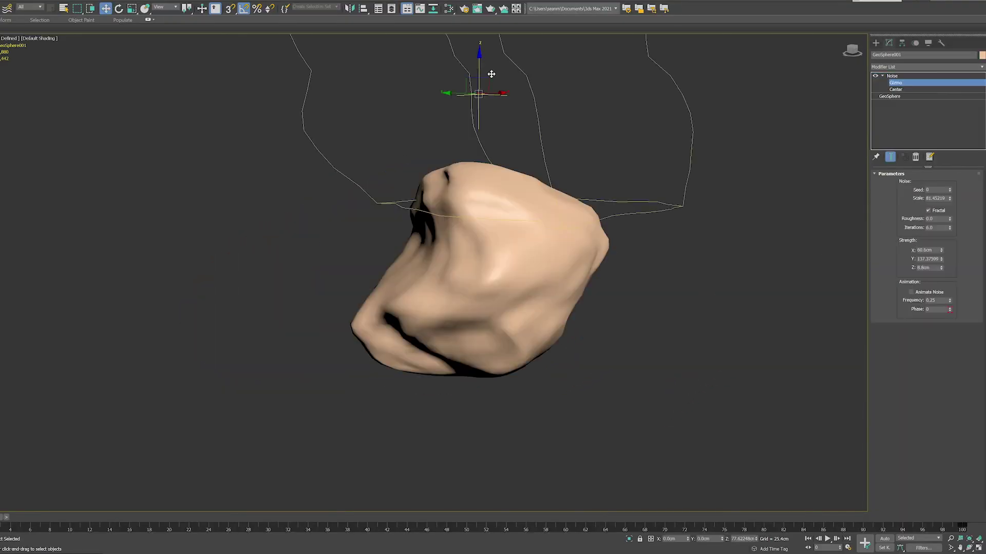
pyautogui.moveTo(452, 83); pyautogui.dragTo(455, 398)
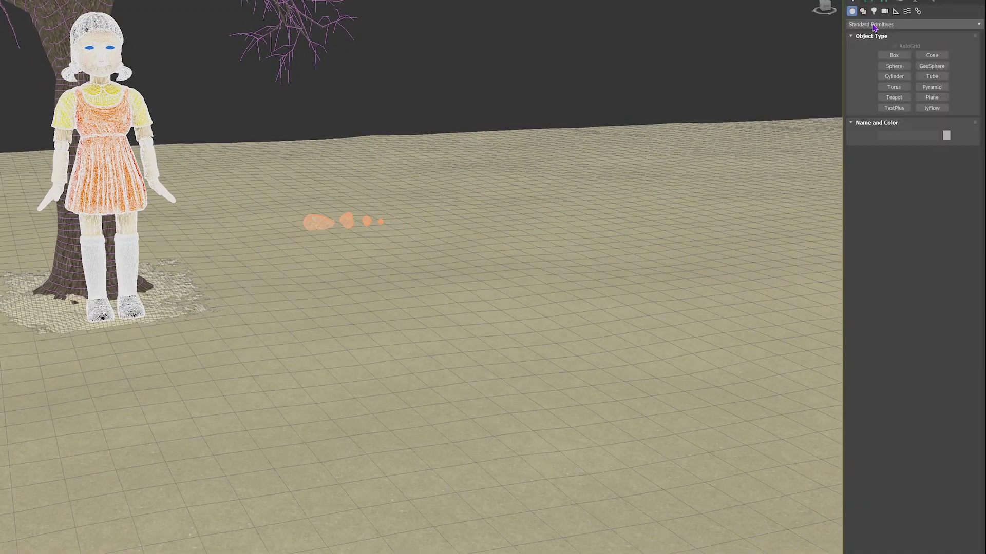
pyautogui.click(862, 11)
pyautogui.click(893, 197)
pyautogui.moveTo(69, 429); pyautogui.dragTo(383, 233)
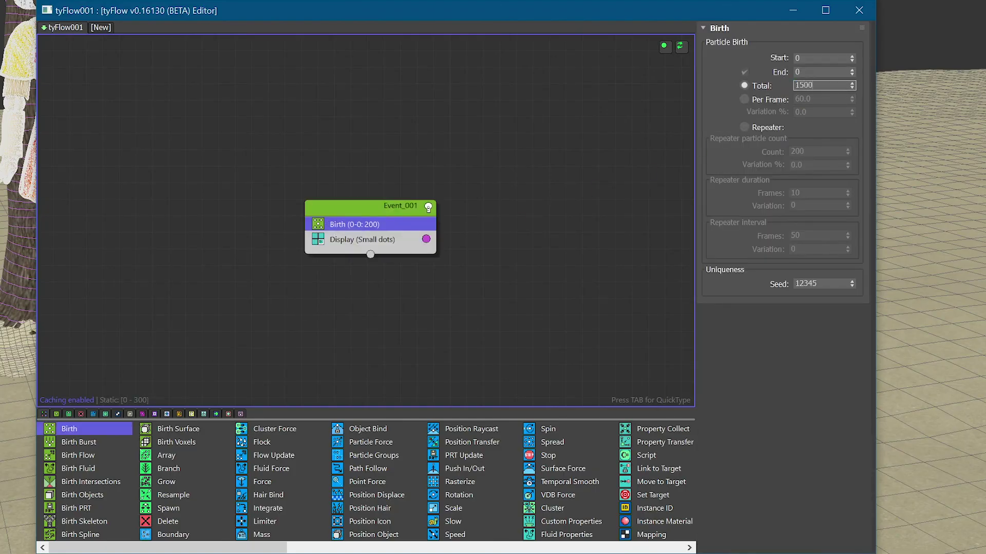
pyautogui.moveTo(374, 534); pyautogui.dragTo(373, 314)
pyautogui.moveTo(355, 237); pyautogui.dragTo(359, 232)
# - Emit from GroundScatterPlane using the four stones as Mesh Instance shapes with random 3D rotation
pyautogui.click(755, 184)
pyautogui.click(979, 287)
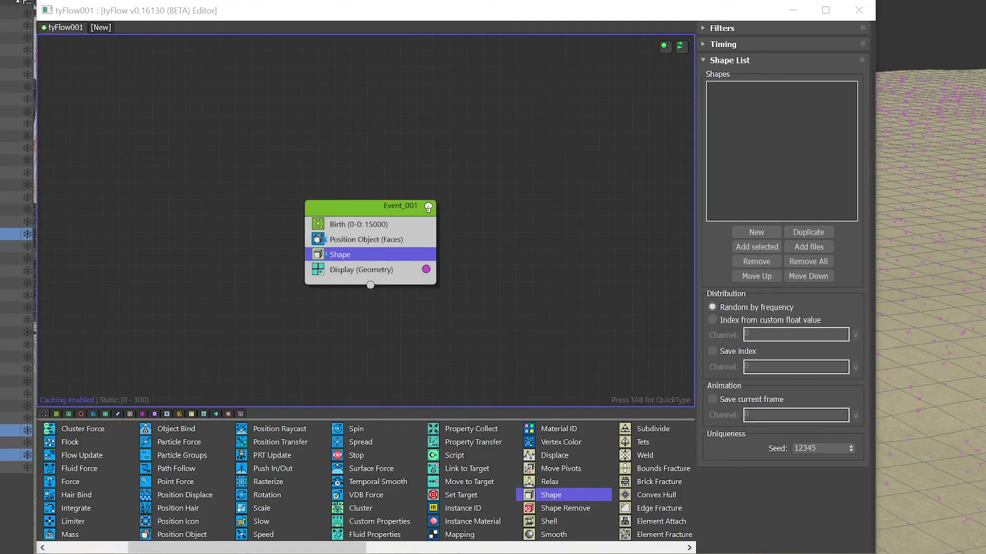
pyautogui.click(757, 238)
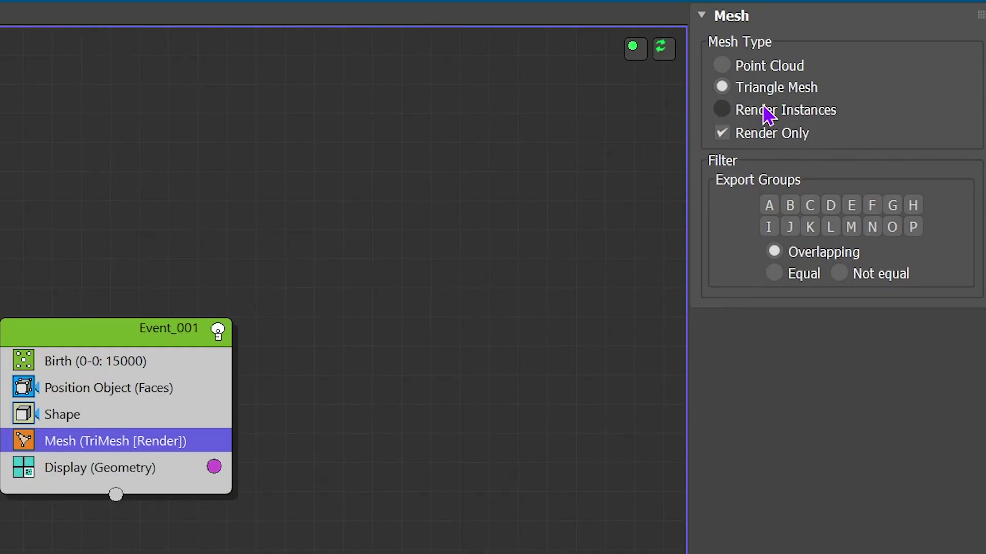
pyautogui.click(740, 81)
pyautogui.moveTo(267, 494); pyautogui.dragTo(378, 286)
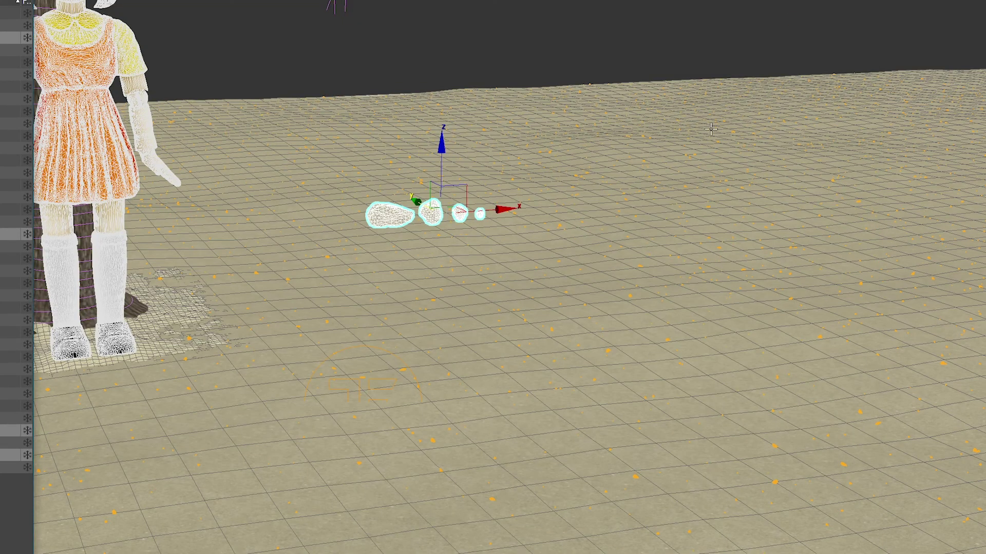
pyautogui.scroll(10, 841, 176)
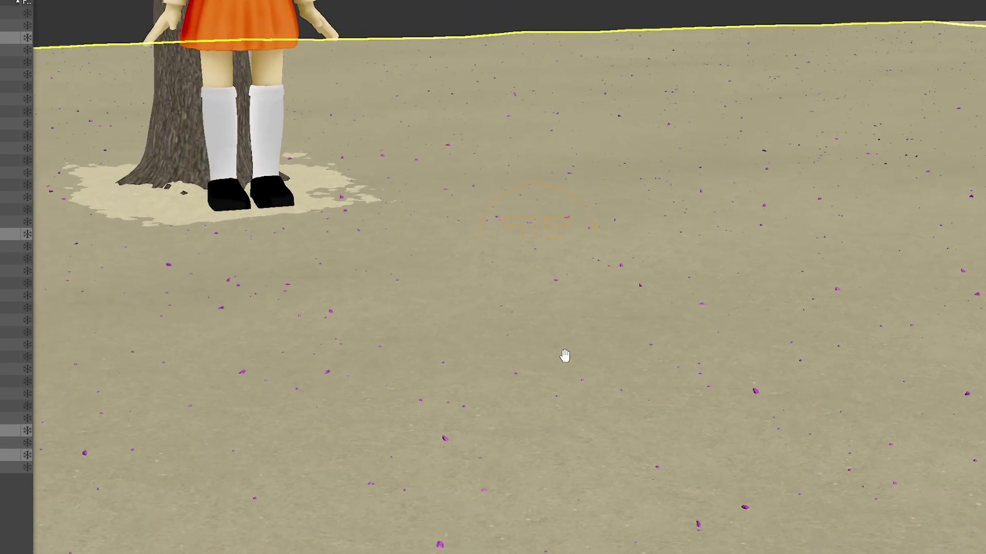
pyautogui.moveTo(840, 176); pyautogui.dragTo(912, 89, button='middle')
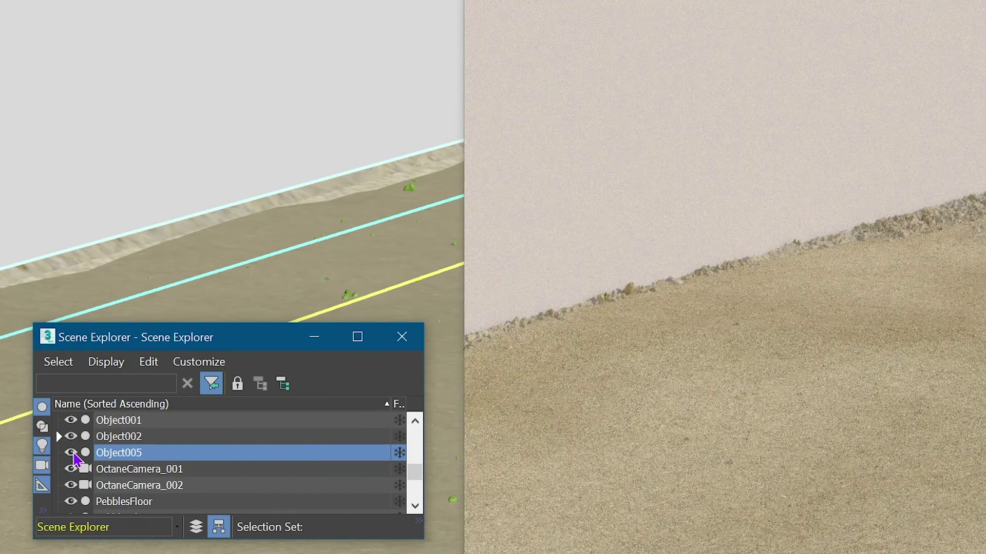
pyautogui.click(72, 454)
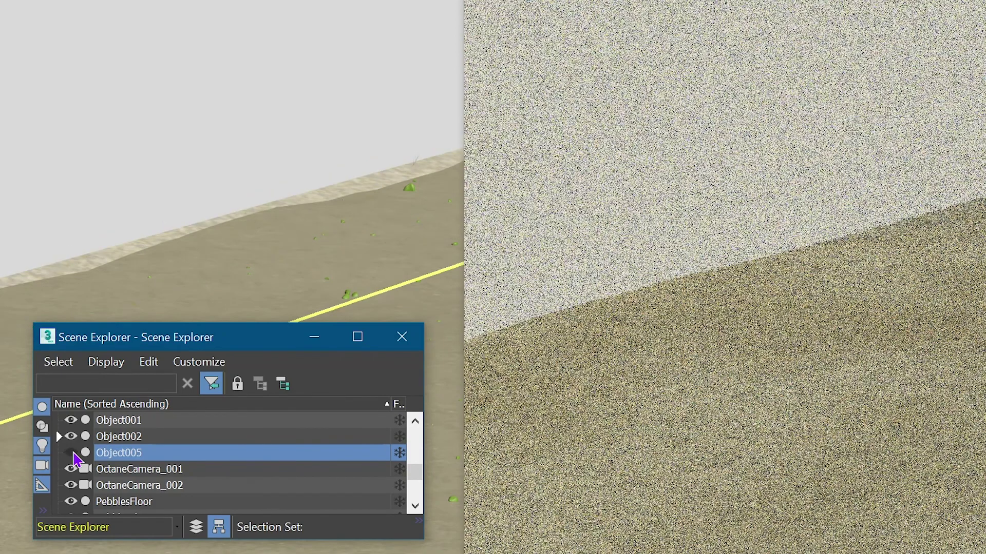
pyautogui.click(72, 453)
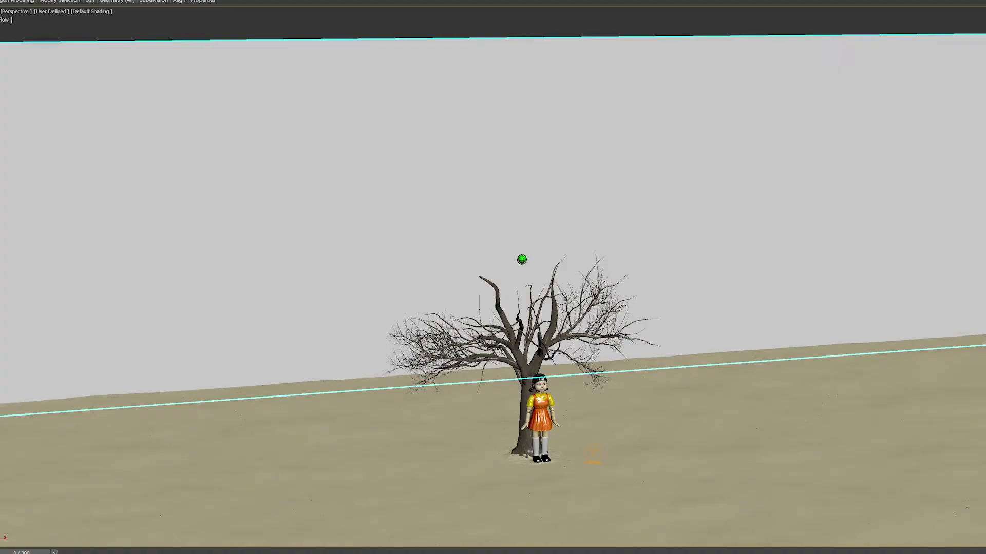
pyautogui.scroll(-5, 492, 294)
# - Enlarge a Korean wheat-field hills image result, then switch the preview to a related image
pyautogui.keyDown('alt'); pyautogui.moveTo(492, 293); pyautogui.dragTo(546, 357, button='middle'); pyautogui.keyUp('alt')
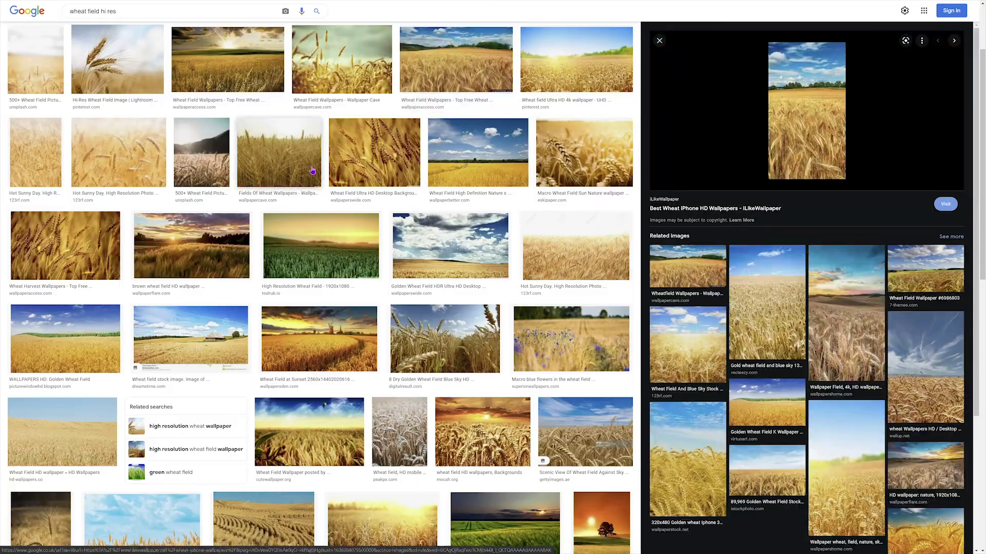
pyautogui.click(477, 153)
pyautogui.click(745, 287)
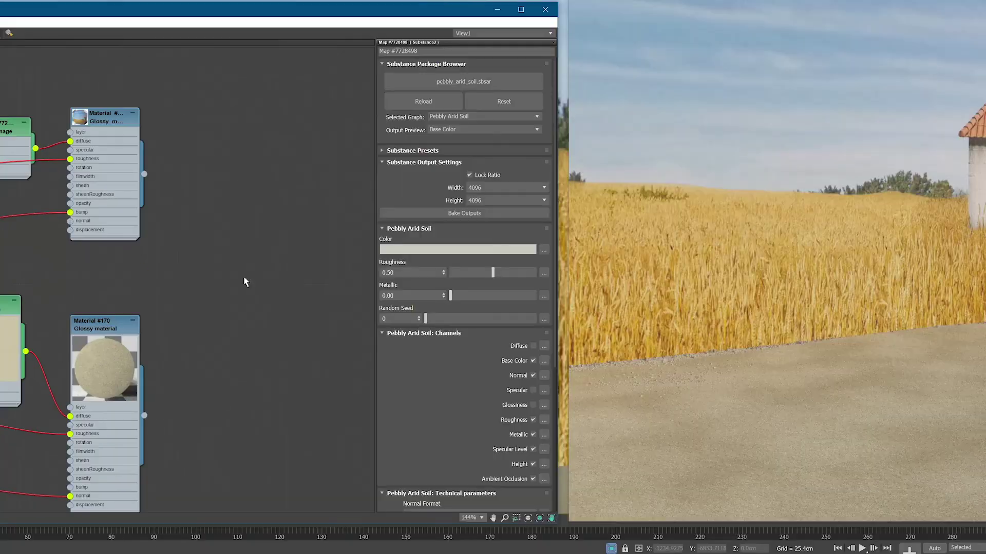
# - Blend Material #168 and Material #170 in a new Mix material
pyautogui.moveTo(86, 134); pyautogui.dragTo(331, 254)
pyautogui.click(418, 264)
pyautogui.moveTo(85, 376); pyautogui.dragTo(295, 259)
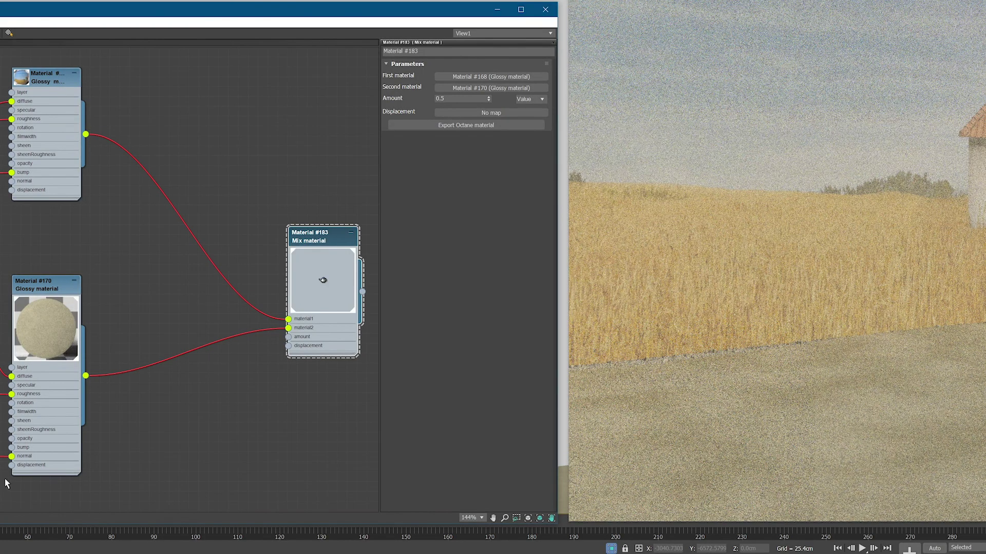
# - Drive the Mix amount with an inverted-normal Dirt texture whose radius uses a noisy Gradient Texture
pyautogui.moveTo(288, 337); pyautogui.dragTo(229, 393)
pyautogui.click(267, 205)
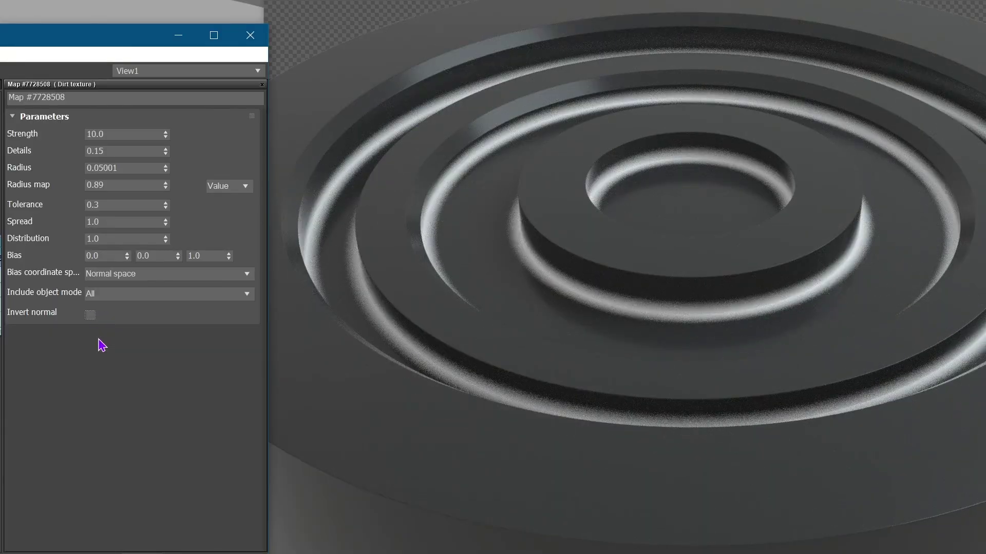
pyautogui.click(90, 315)
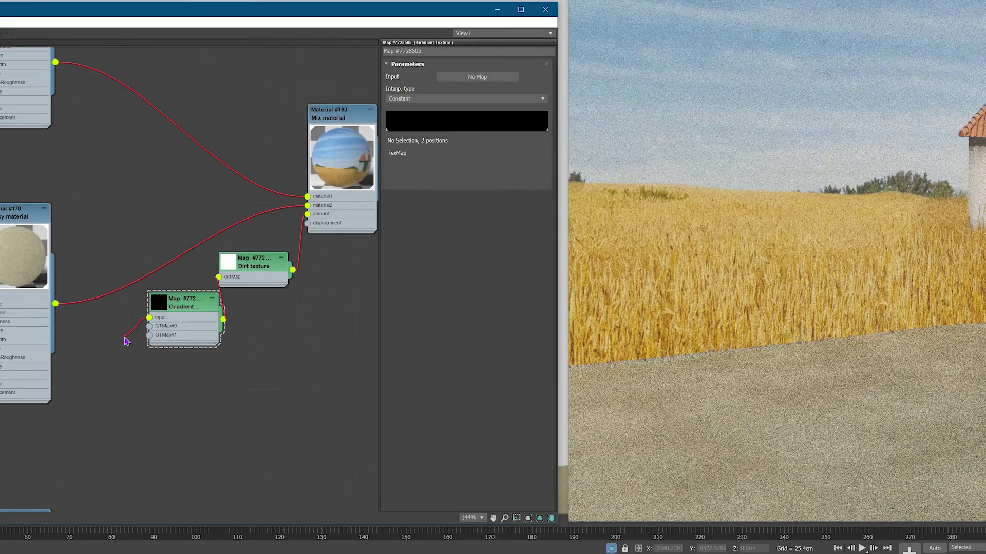
pyautogui.moveTo(235, 231); pyautogui.dragTo(231, 298)
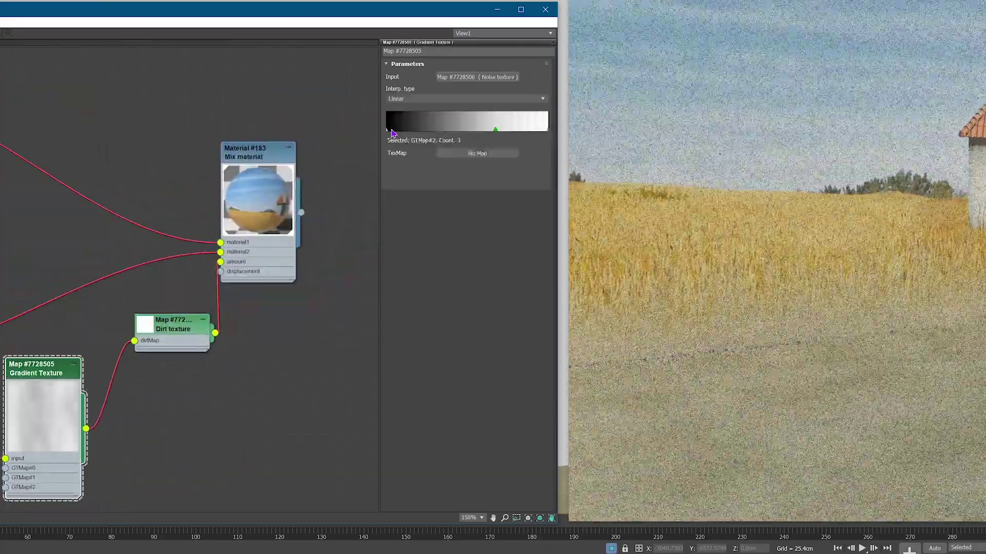
pyautogui.moveTo(462, 129); pyautogui.dragTo(521, 133)
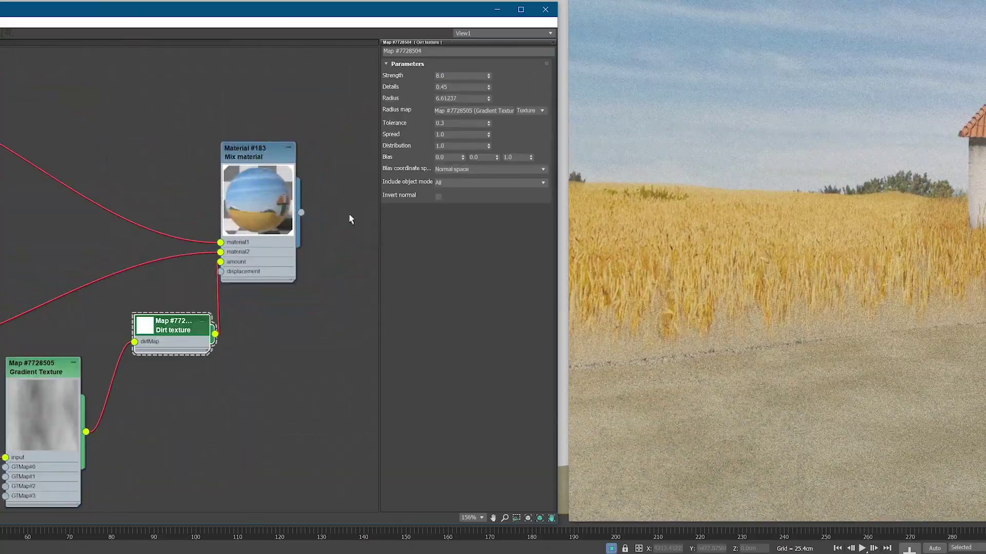